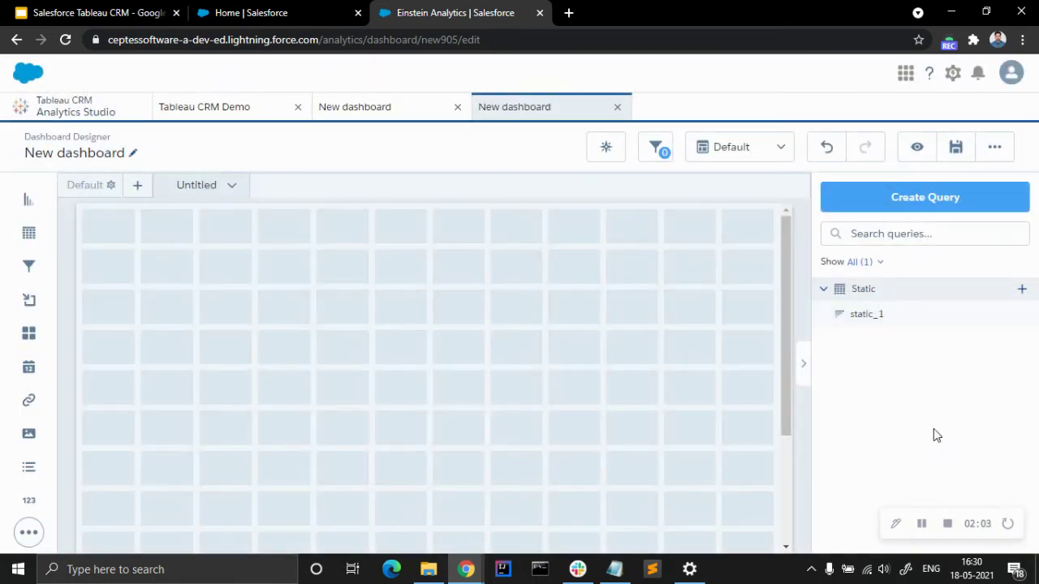
Build a MOCK_DATA query charting Average of Salary by Department, sorted descending
left_click(913, 201)
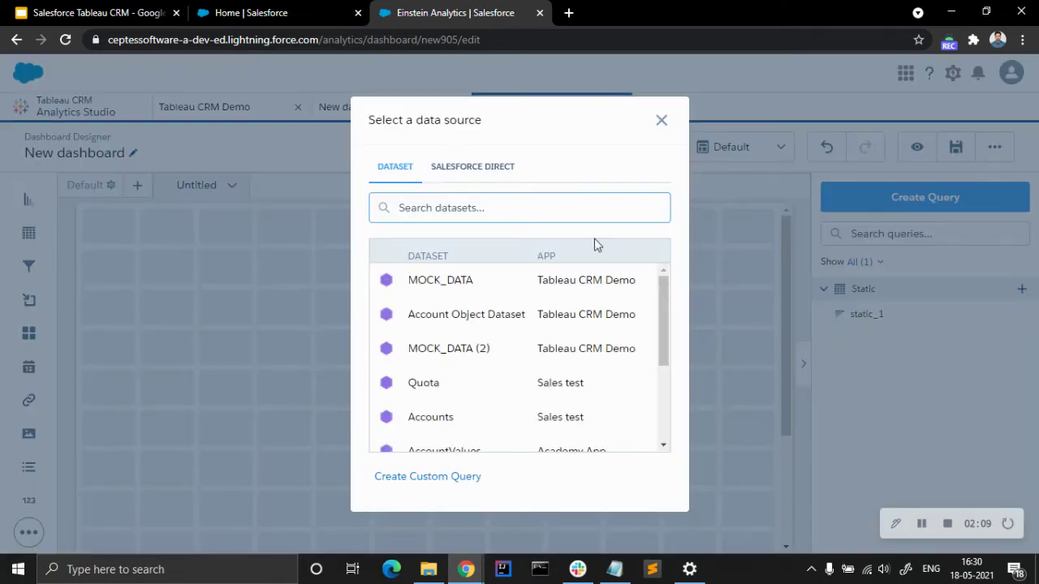
left_click(457, 287)
left_click(459, 284)
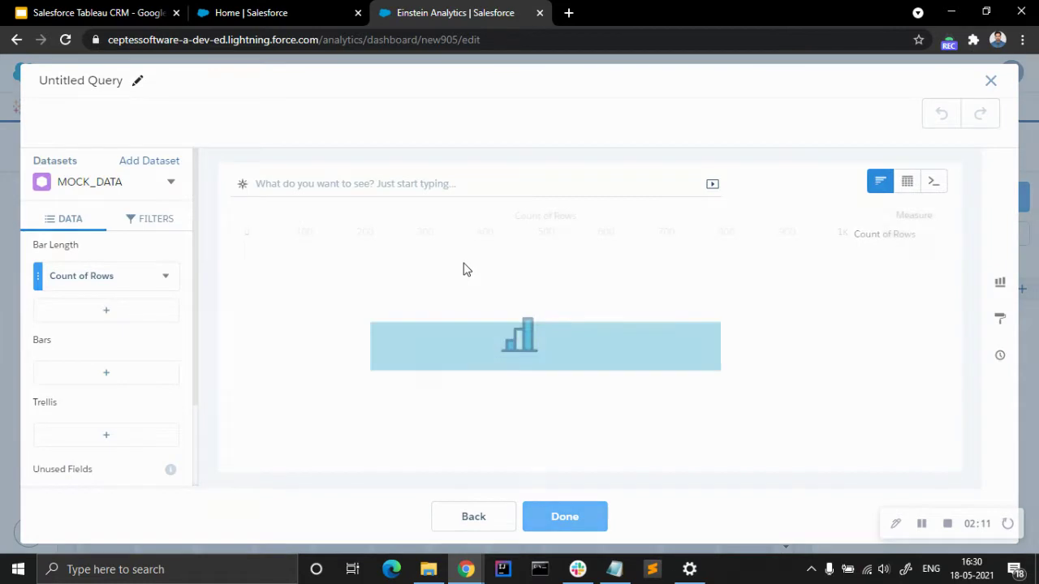
left_click(114, 279)
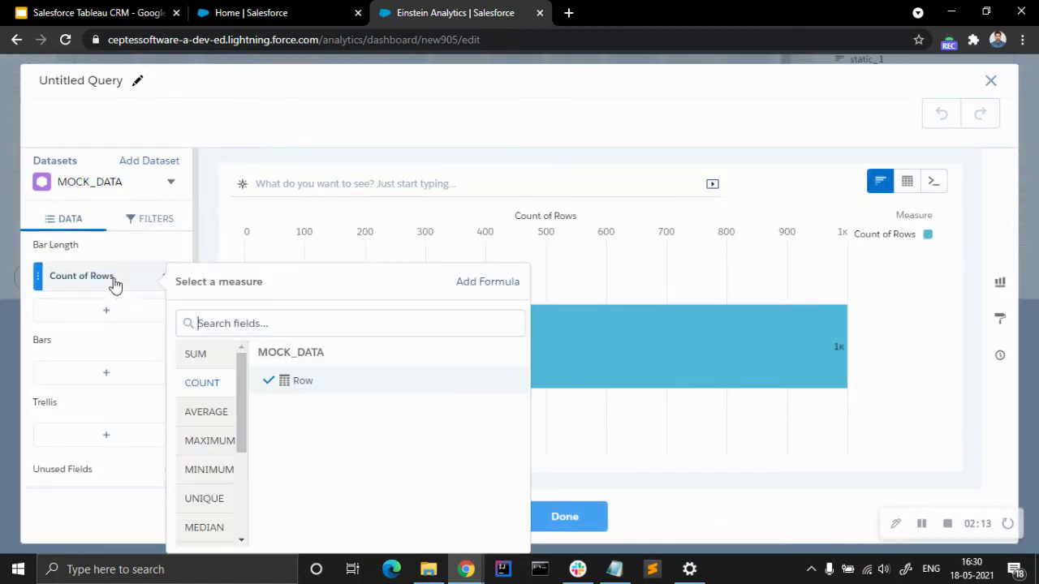
left_click(206, 408)
left_click(304, 375)
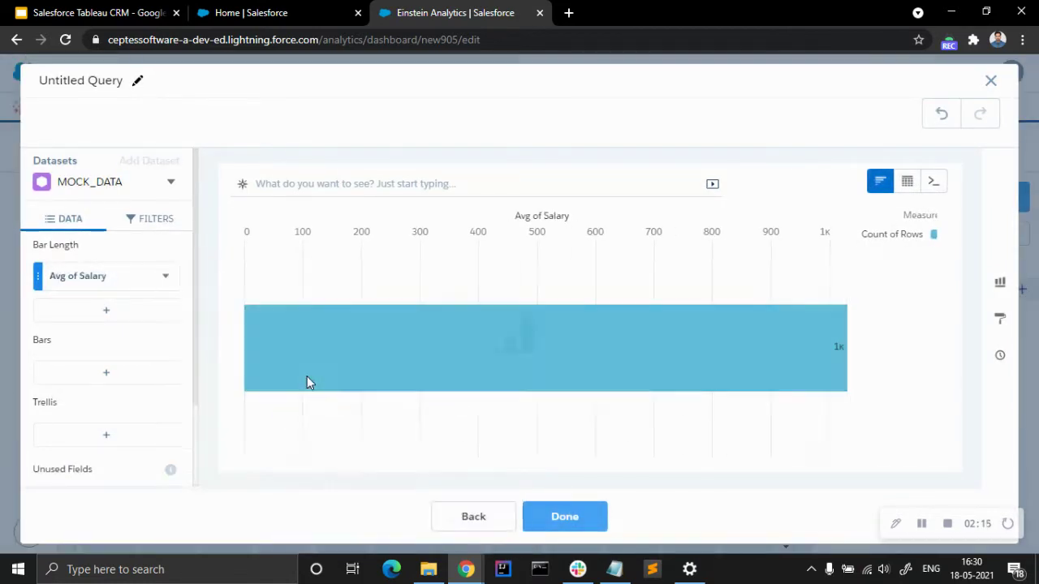
left_click(105, 371)
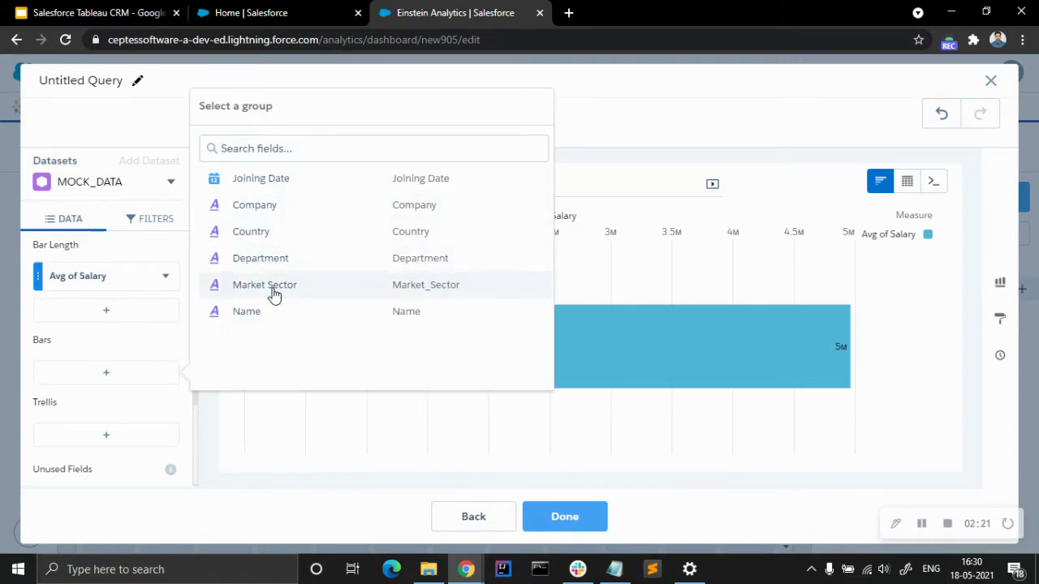
left_click(274, 259)
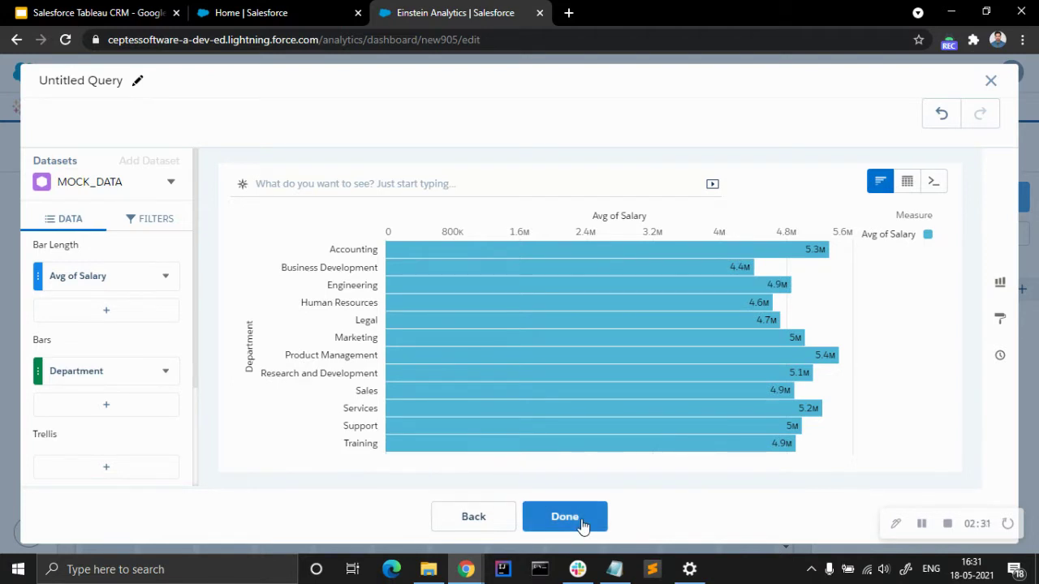
left_click(621, 216)
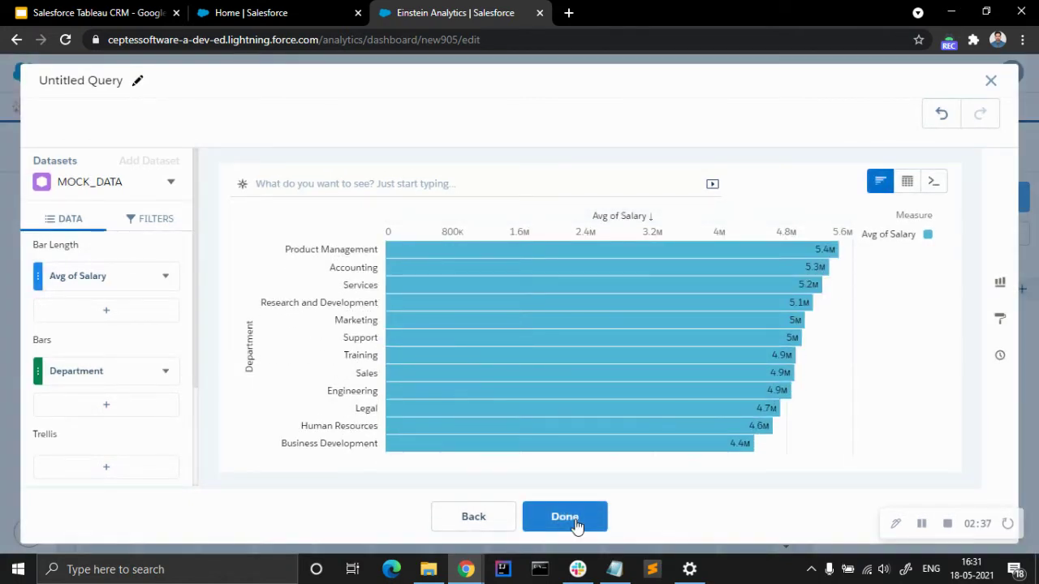
left_click(565, 517)
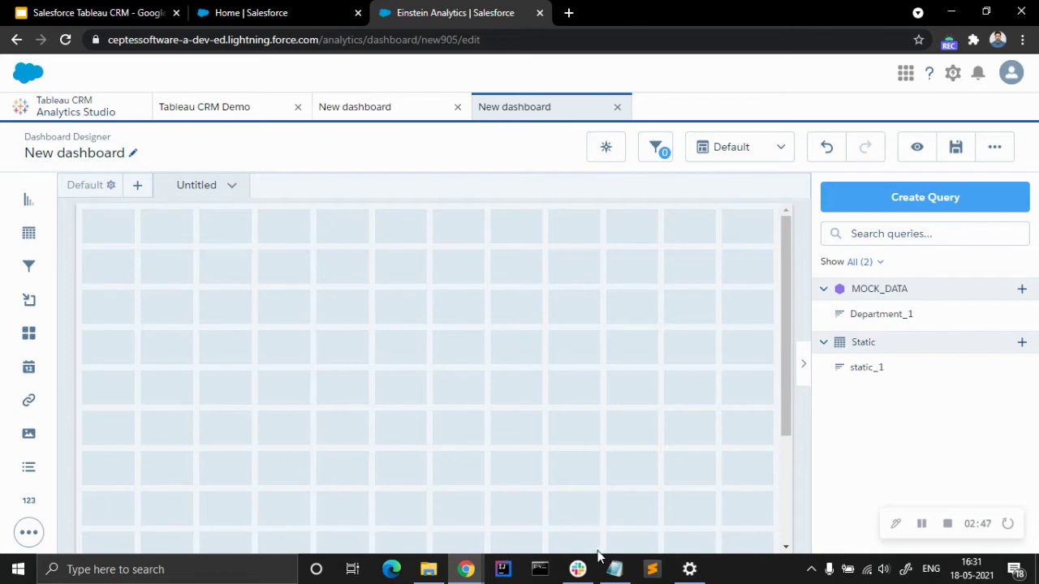
Review the static_1 dynamic-binding expression in Notes.txt
left_click(614, 569)
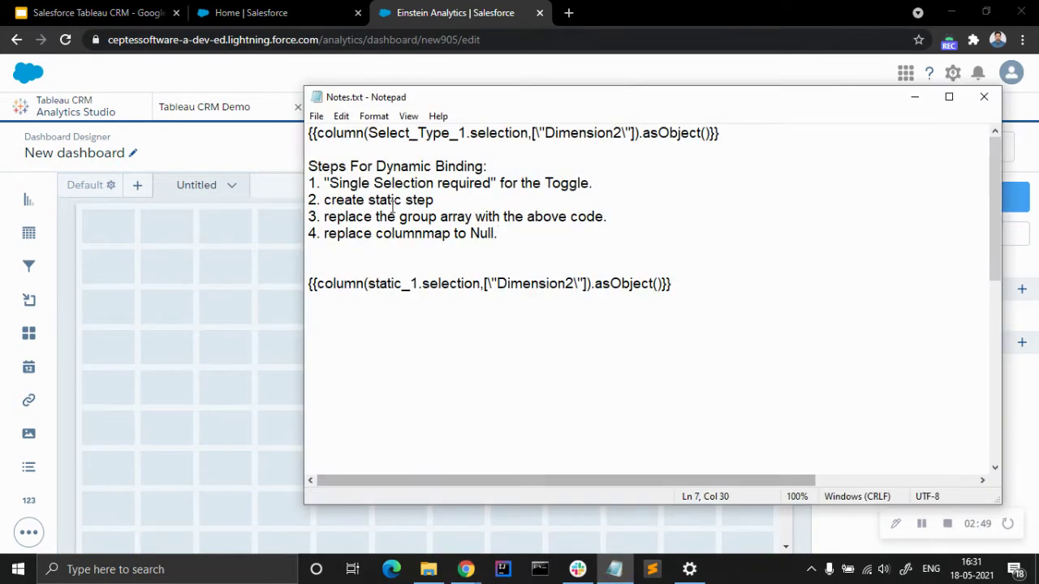
left_click_drag(674, 285, 312, 288)
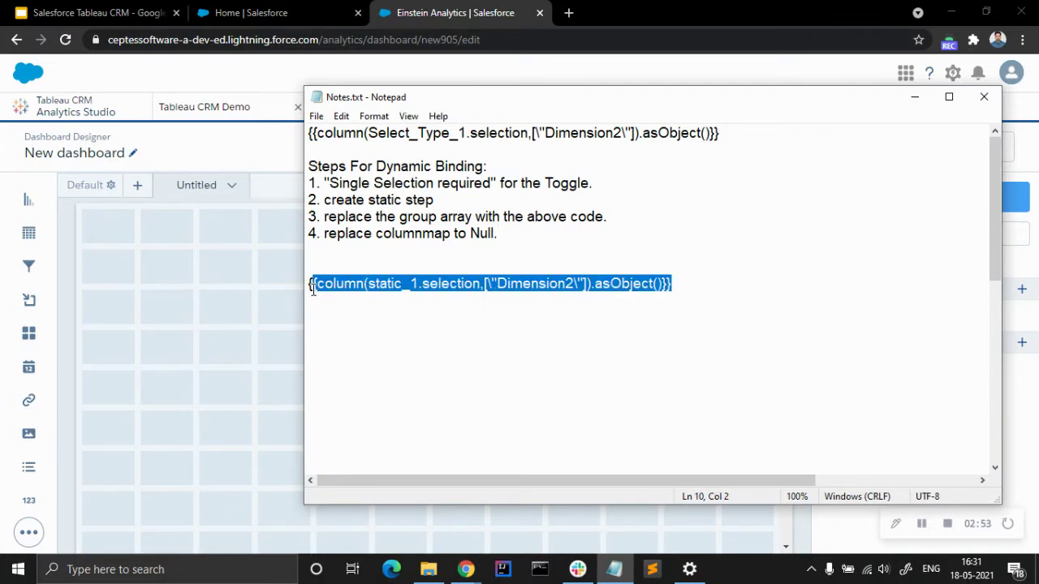
left_click(310, 295)
left_click(349, 272)
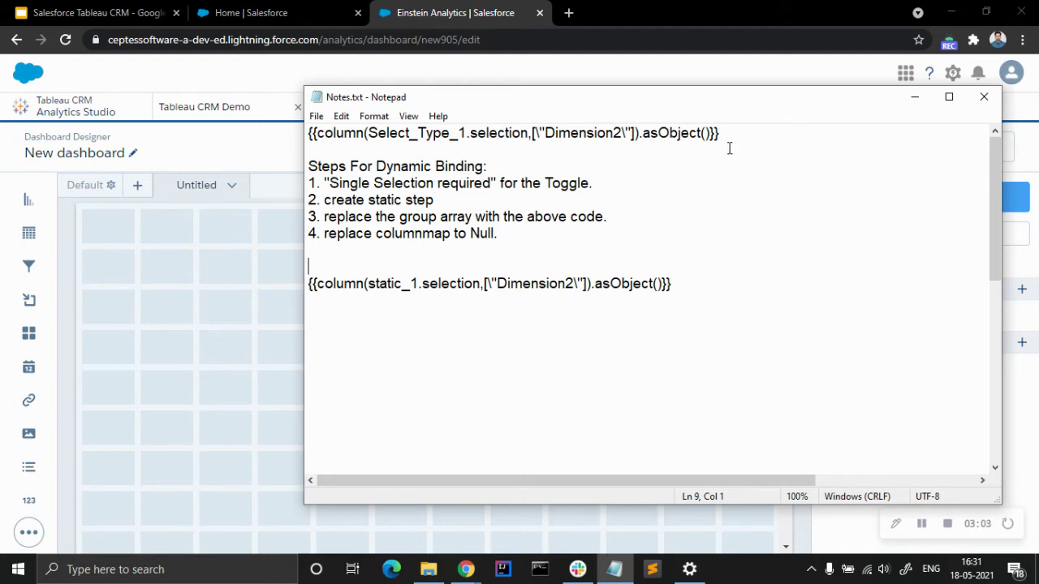
left_click(914, 97)
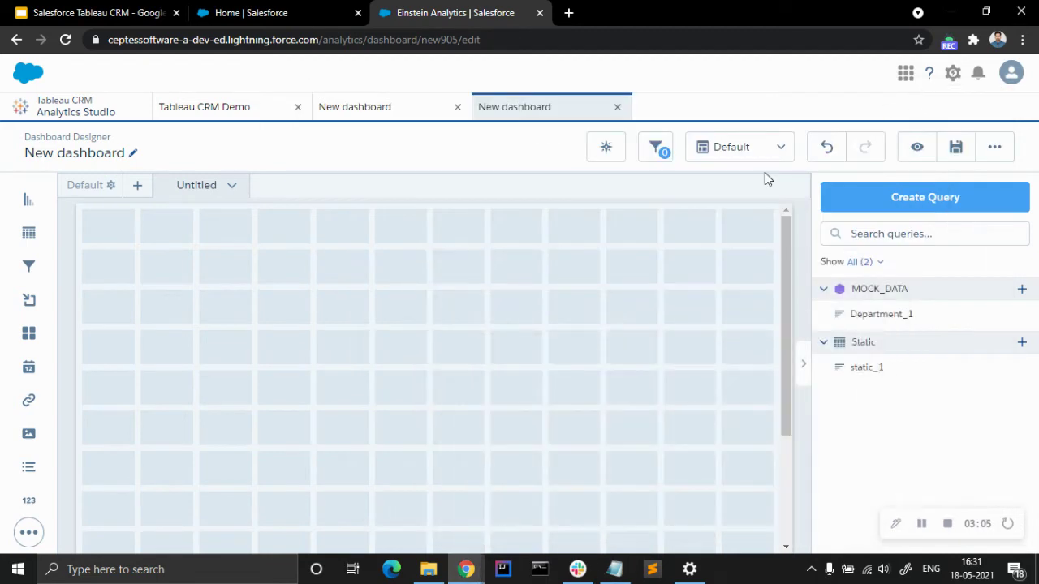
left_click(614, 568)
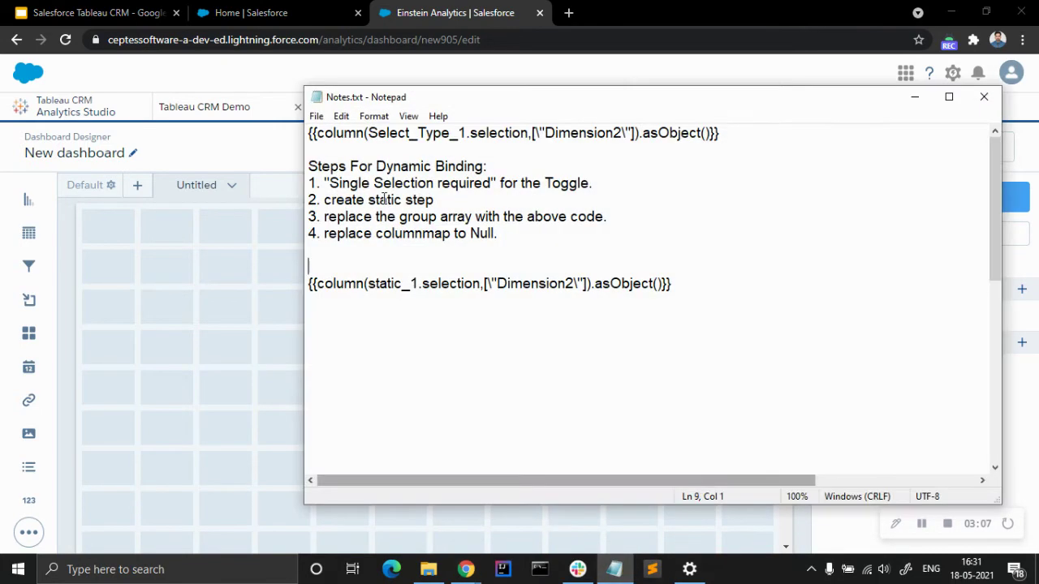
Place the static_1 toggle in the top row, wide enough to show all three options
left_click(914, 97)
left_click_drag(876, 371, 338, 262)
left_click_drag(306, 227, 630, 236)
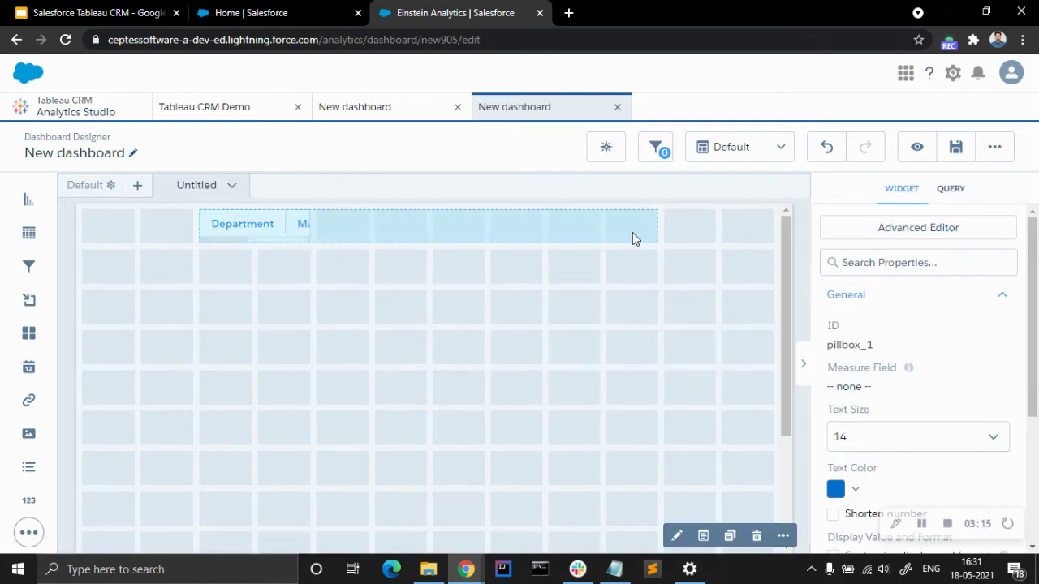
Set the toggle's query Selection Type to Single selection (required)
left_click(491, 236)
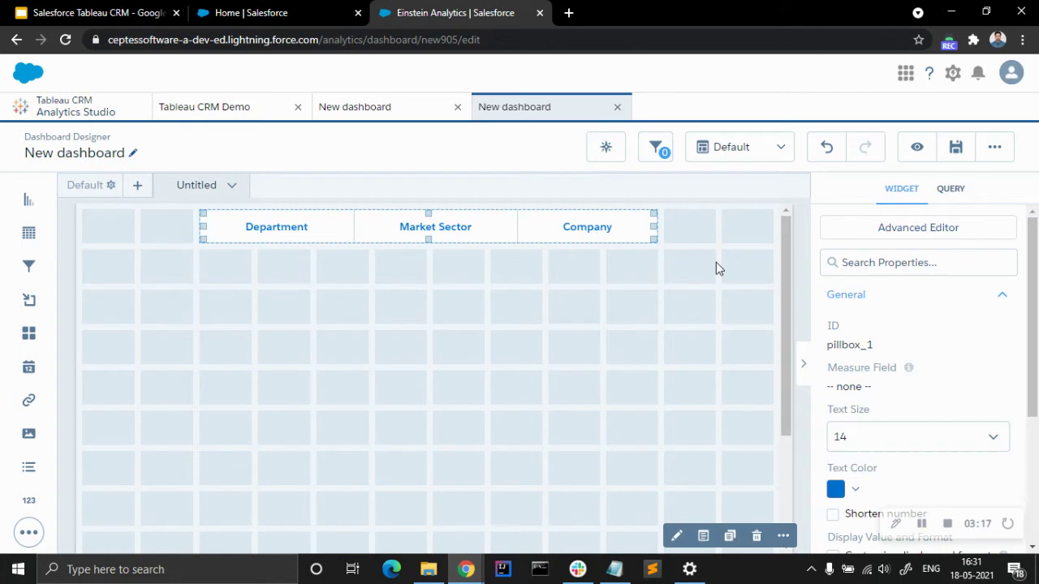
left_click(951, 192)
scroll(938, 401, "down", 3)
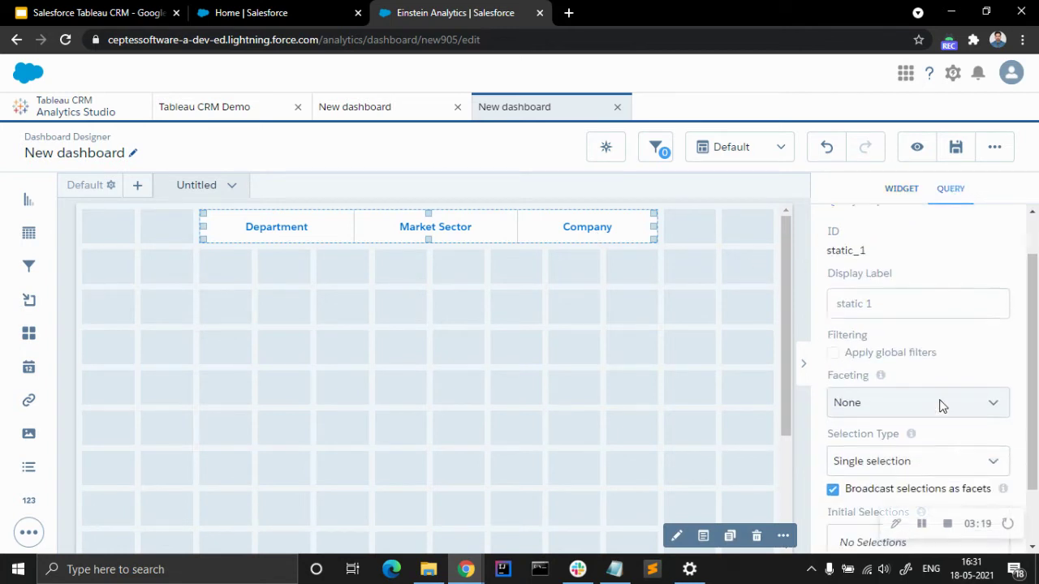
left_click(938, 395)
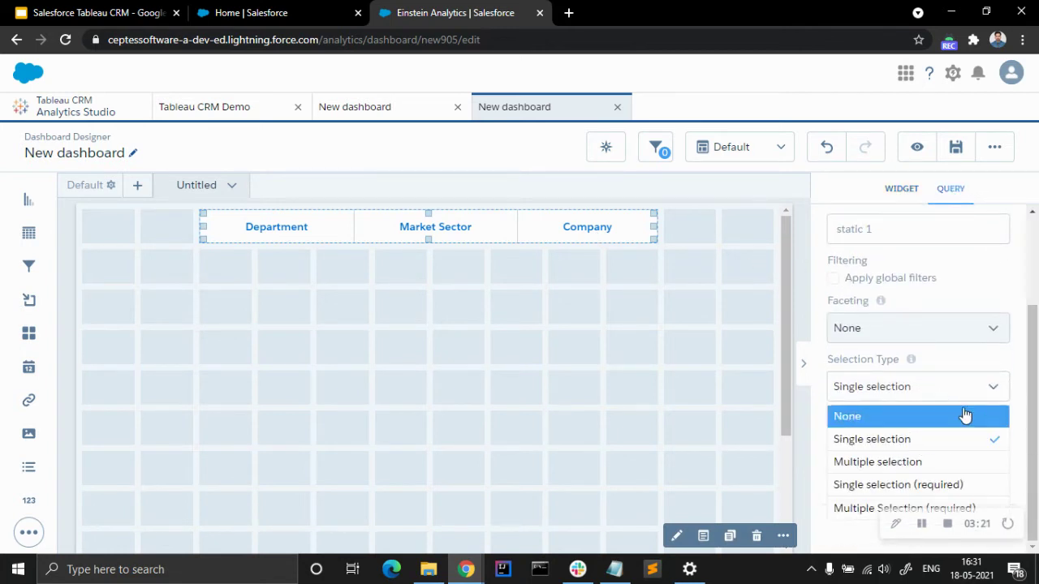
left_click(867, 485)
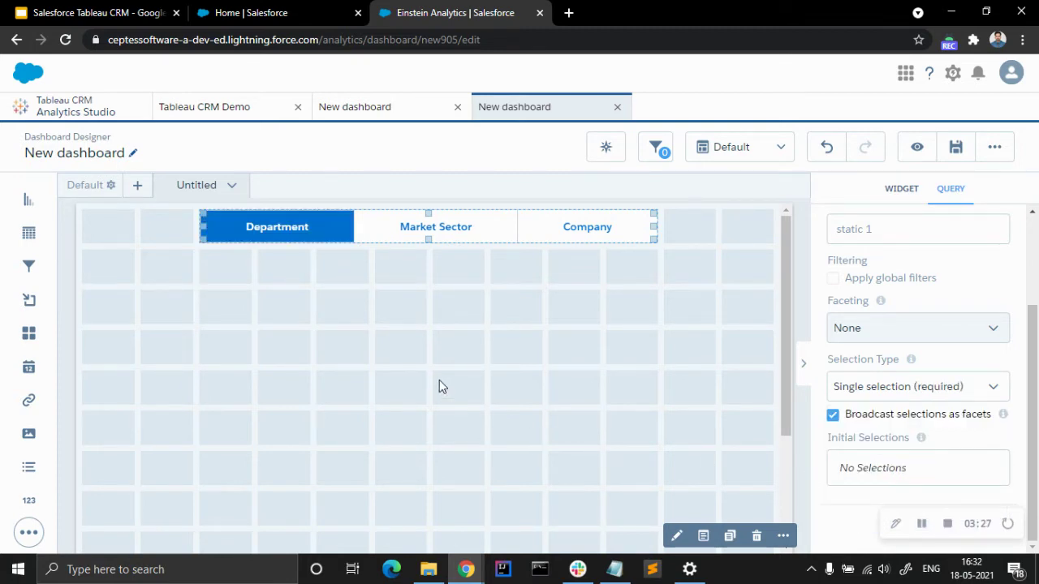
left_click(470, 358)
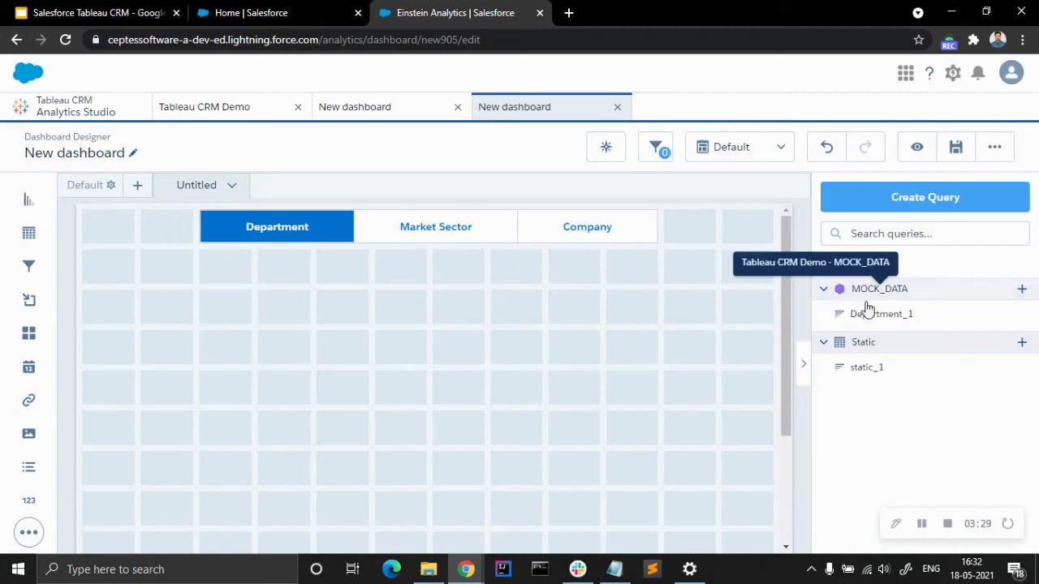
Place the Department_1 chart below the toggle and stretch it across the canvas width
left_click_drag(867, 318, 239, 321)
left_click_drag(248, 361, 770, 503)
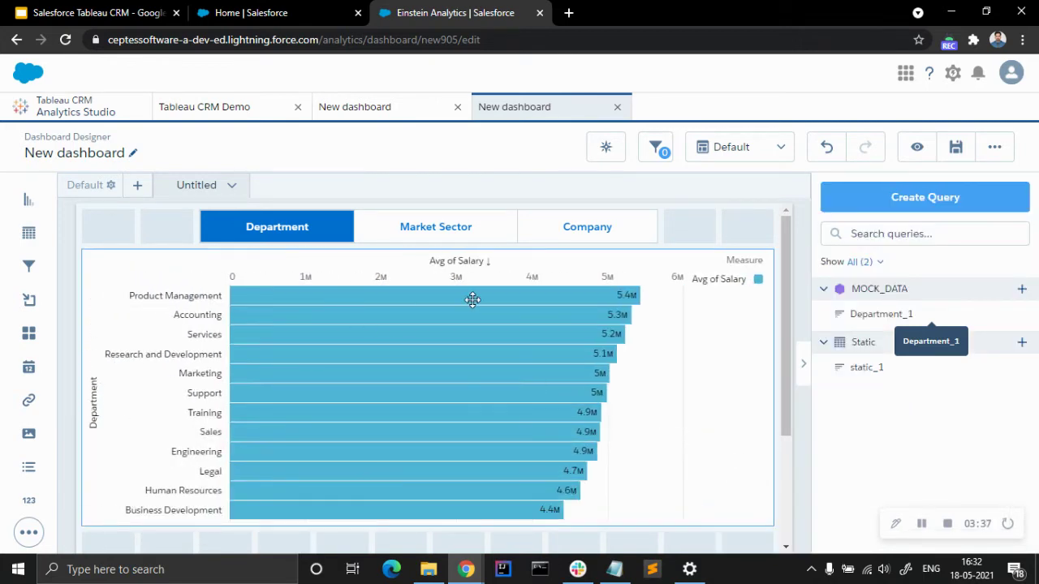
scroll(654, 392, "down", 2)
scroll(573, 430, "up", 2)
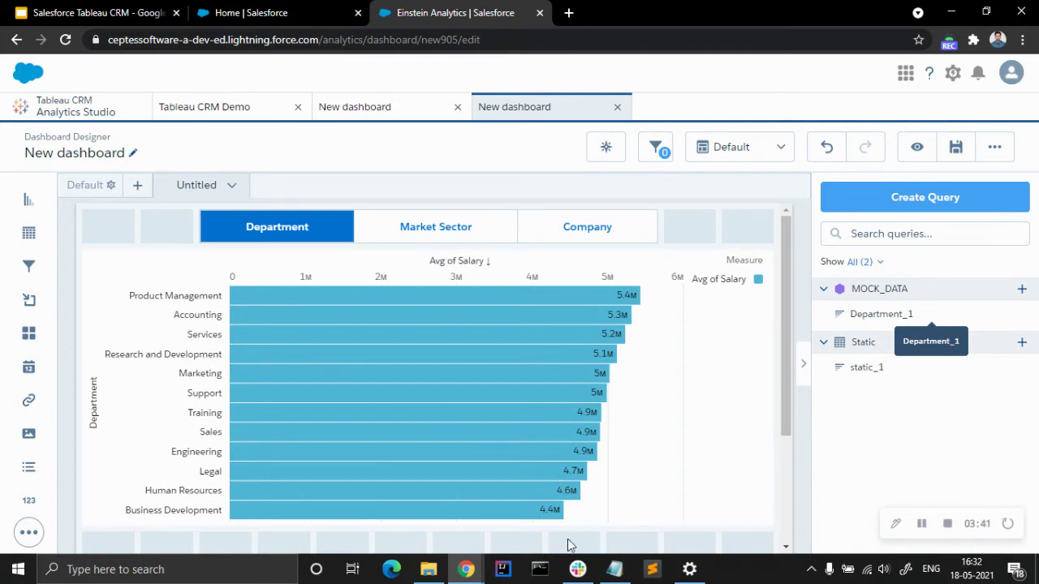
Check the static_1 binding expression in Notes.txt, then hide the notes
left_click(615, 569)
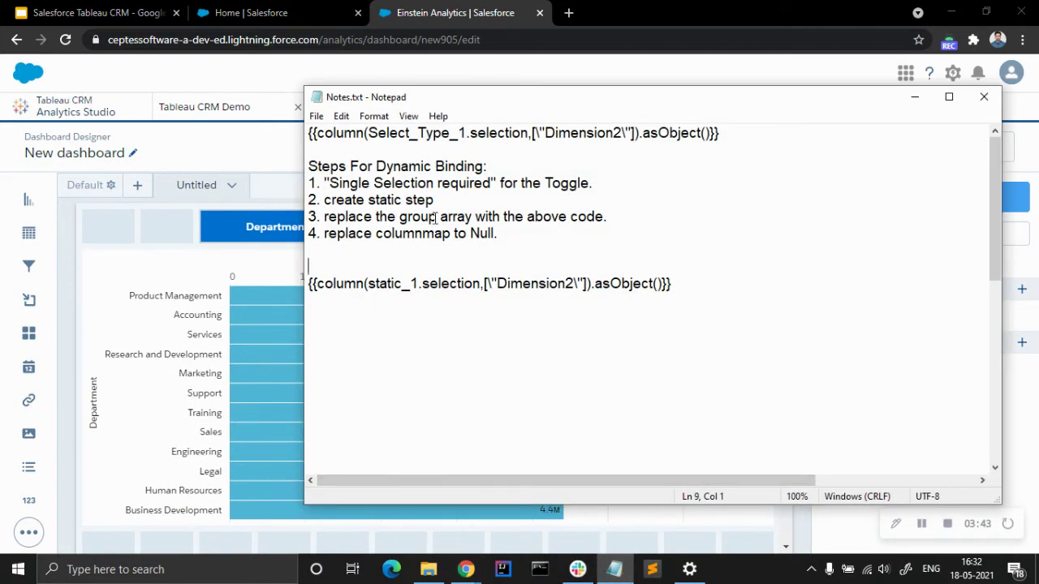
left_click(693, 292)
left_click_drag(733, 283, 312, 286)
left_click(498, 309)
left_click(914, 97)
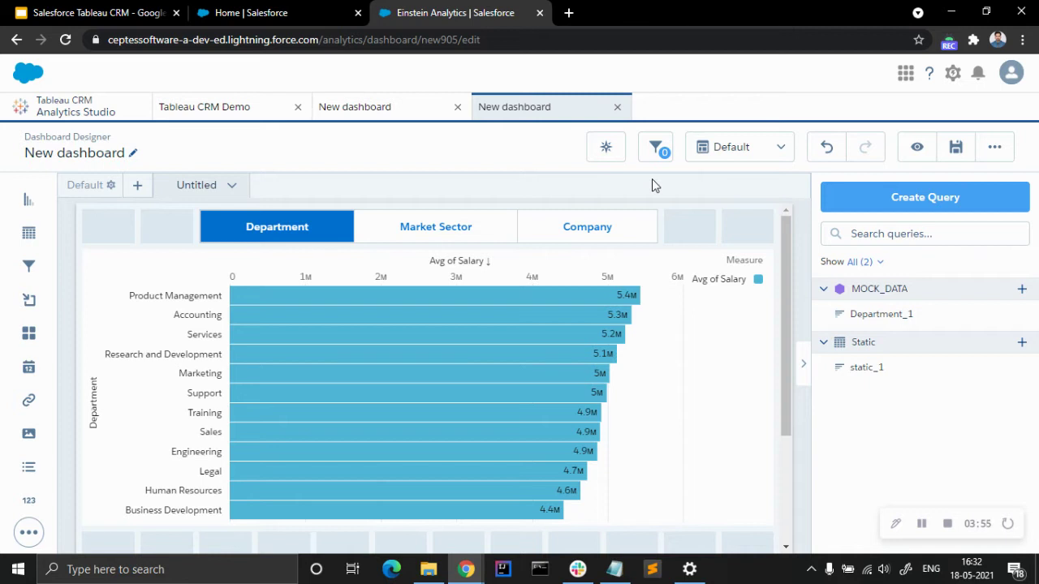
Open the dashboard JSON with Ctrl+E and locate the Department_1 step
key("ctrl+e")
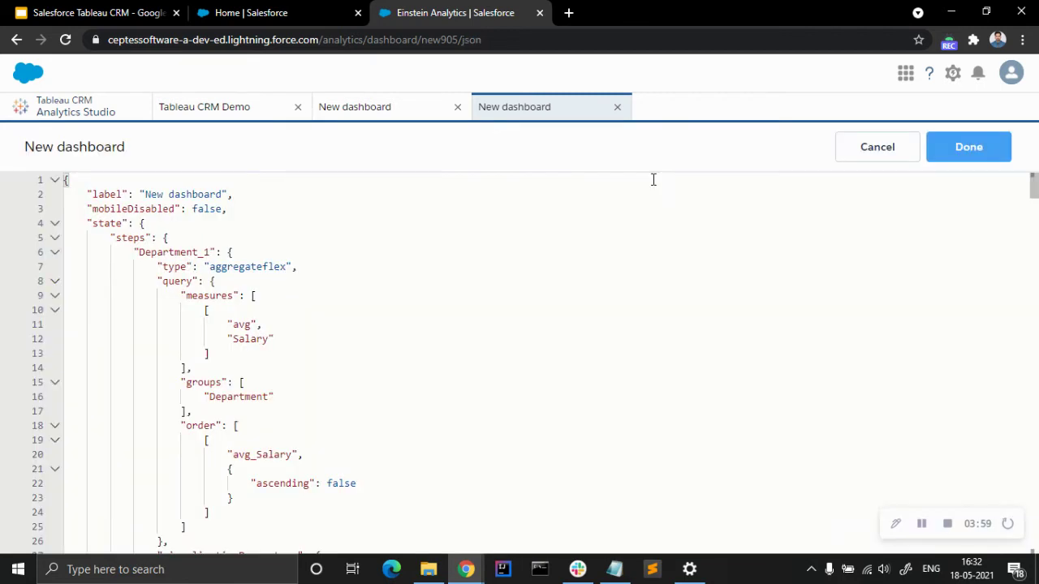
scroll(440, 268, "down", 2)
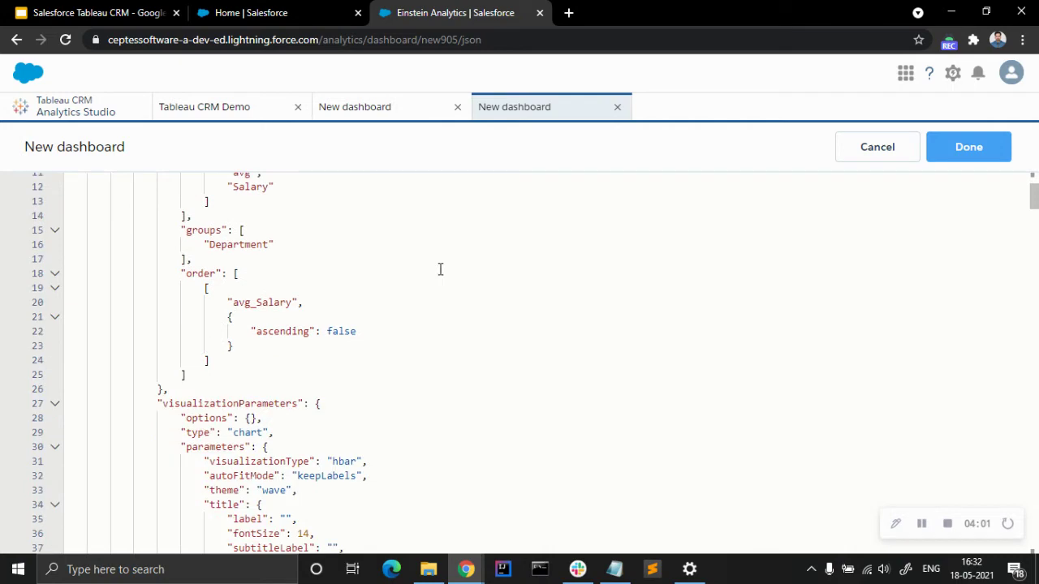
scroll(426, 310, "down", 1)
scroll(426, 310, "down", 10)
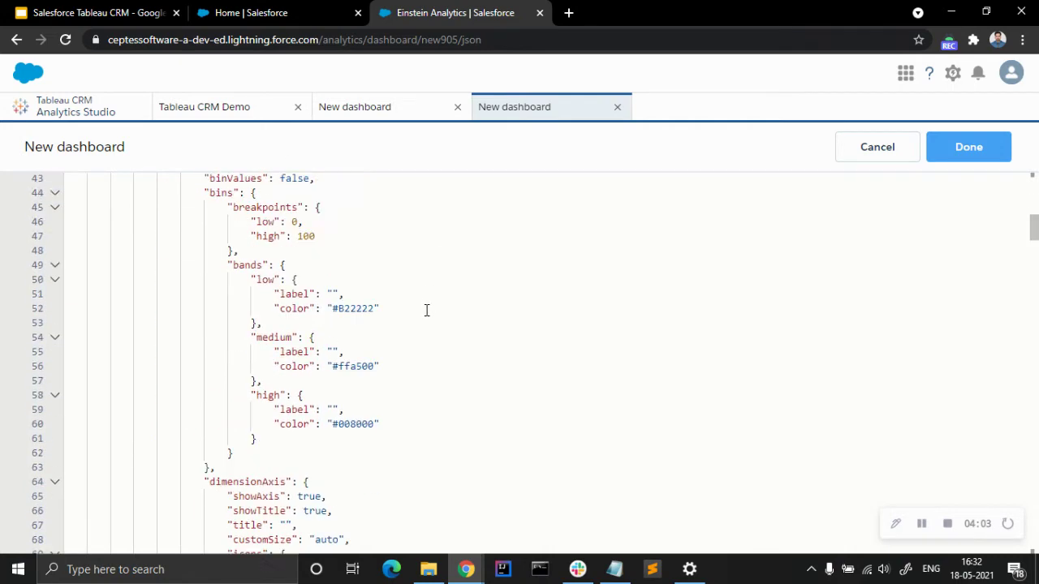
scroll(426, 310, "down", 10)
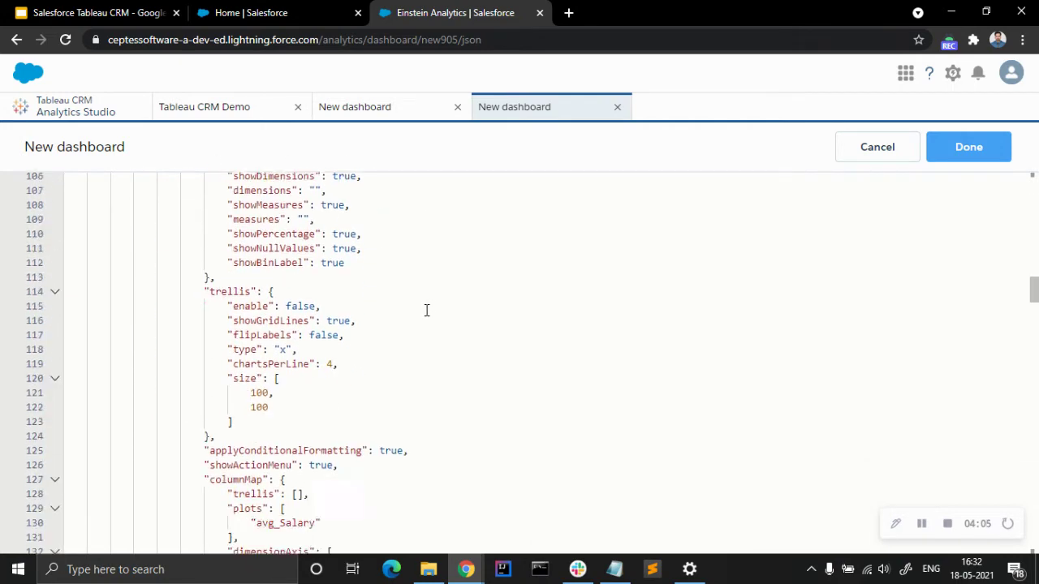
scroll(426, 305, "up", 4)
scroll(425, 302, "up", 18)
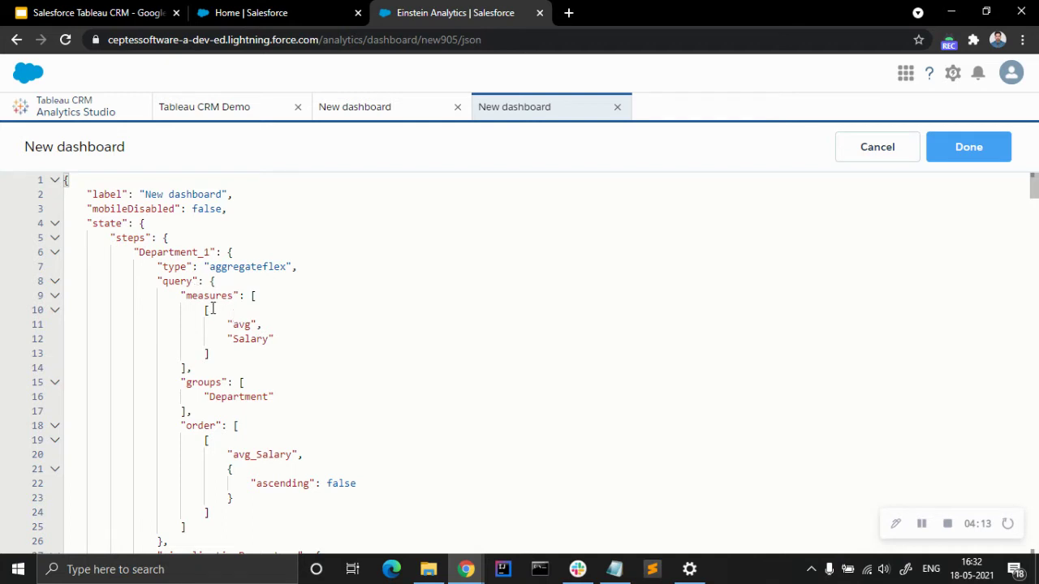
scroll(299, 369, "down", 1)
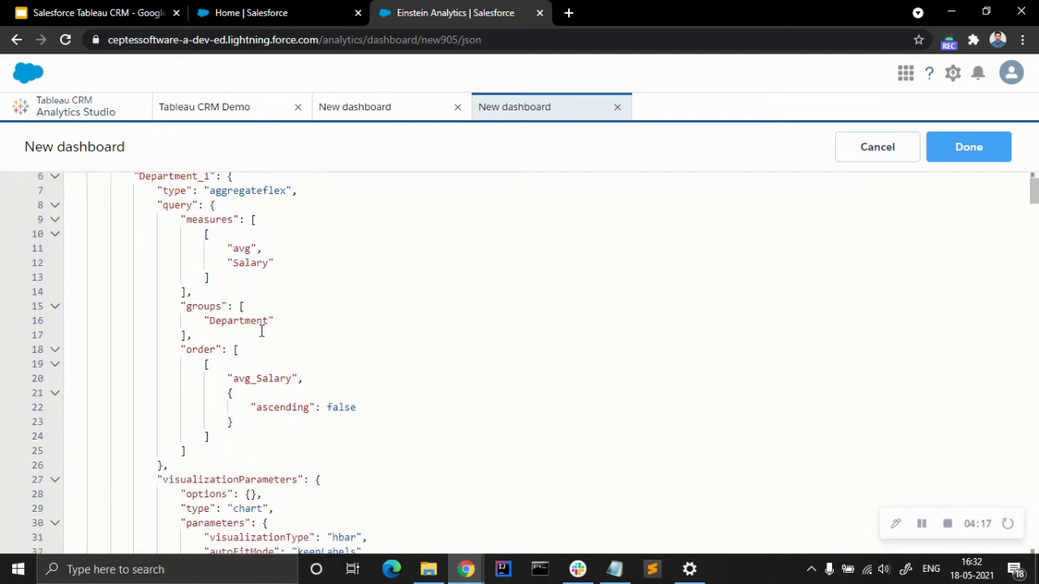
Copy the static_1 binding expression from Notes.txt and hide the notes
left_click(615, 569)
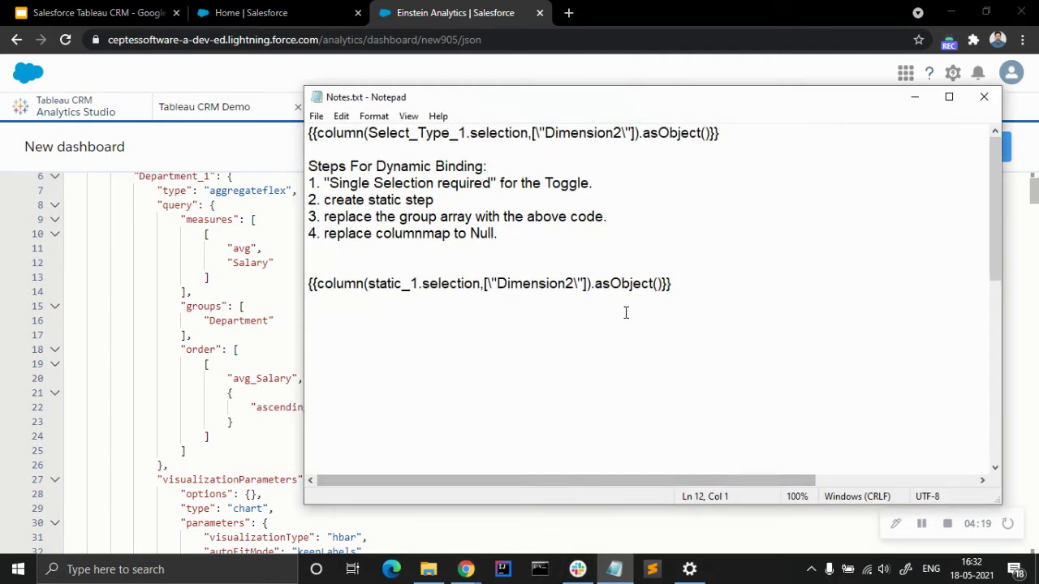
left_click_drag(672, 290, 306, 286)
key("ctrl+c")
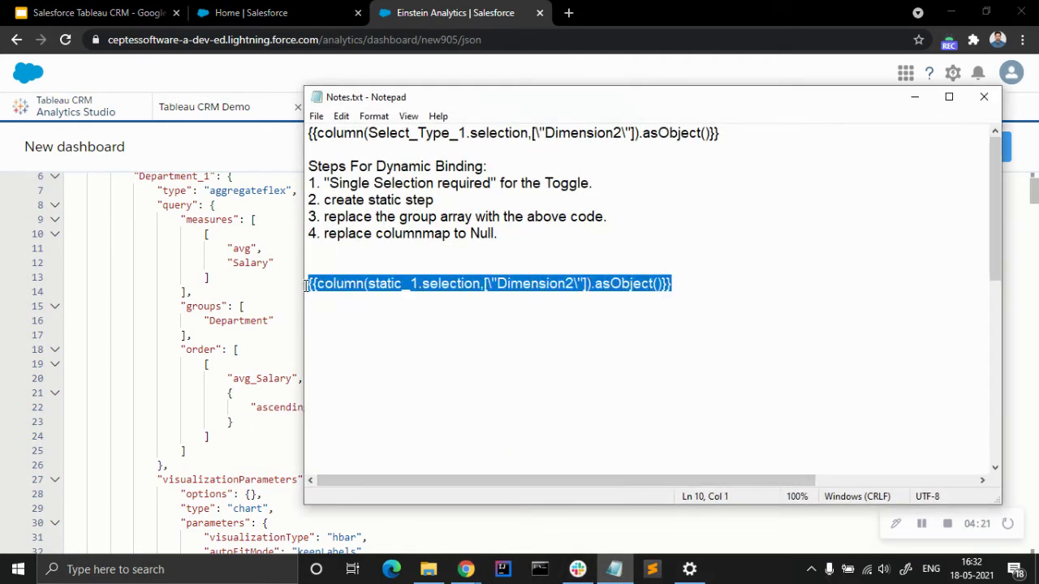
left_click(658, 324)
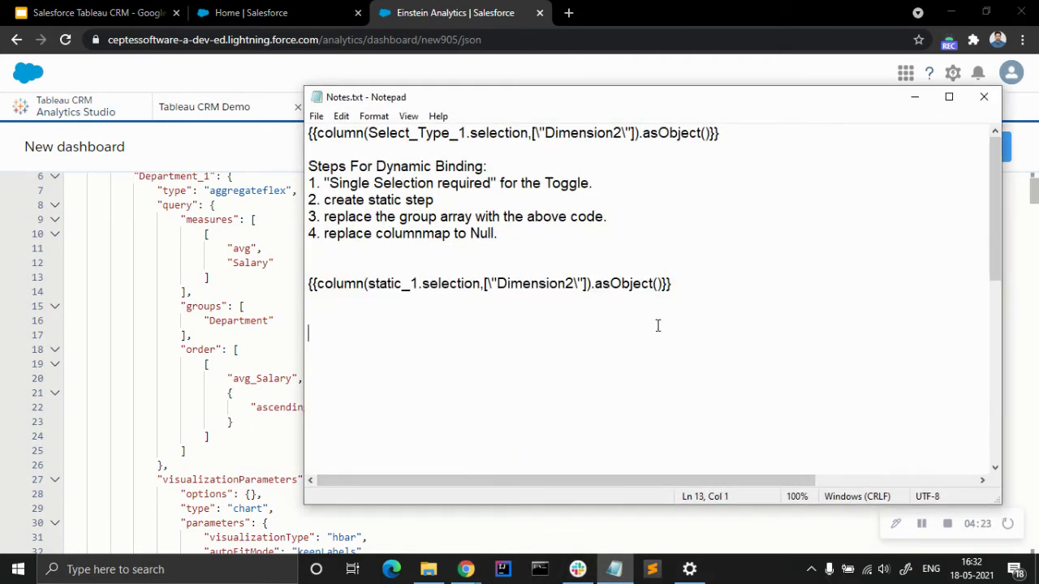
left_click(913, 97)
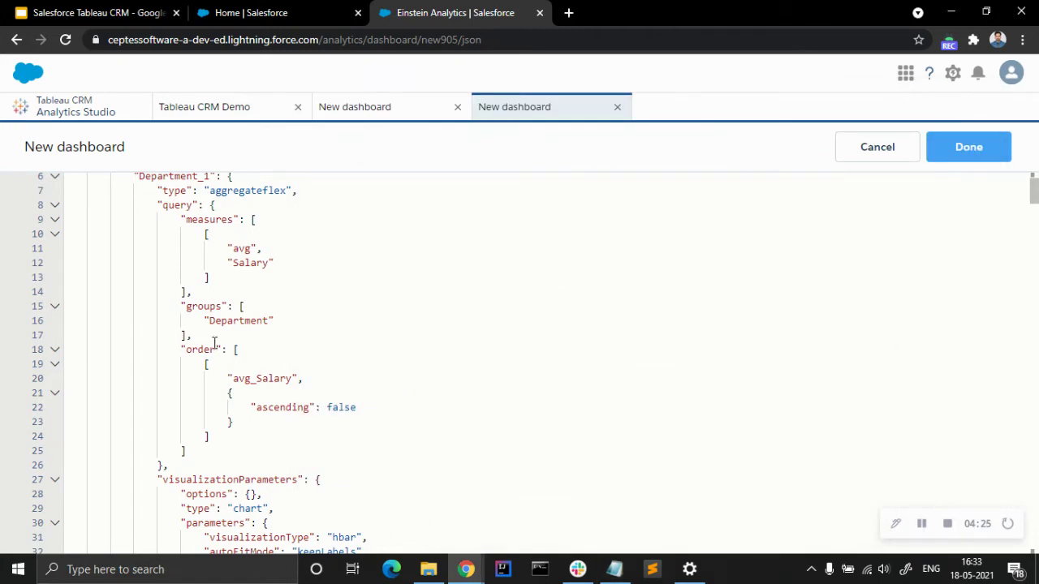
Replace "Department" on line 16 with the static_1 binding expression and apply the JSON
left_click_drag(268, 322, 209, 325)
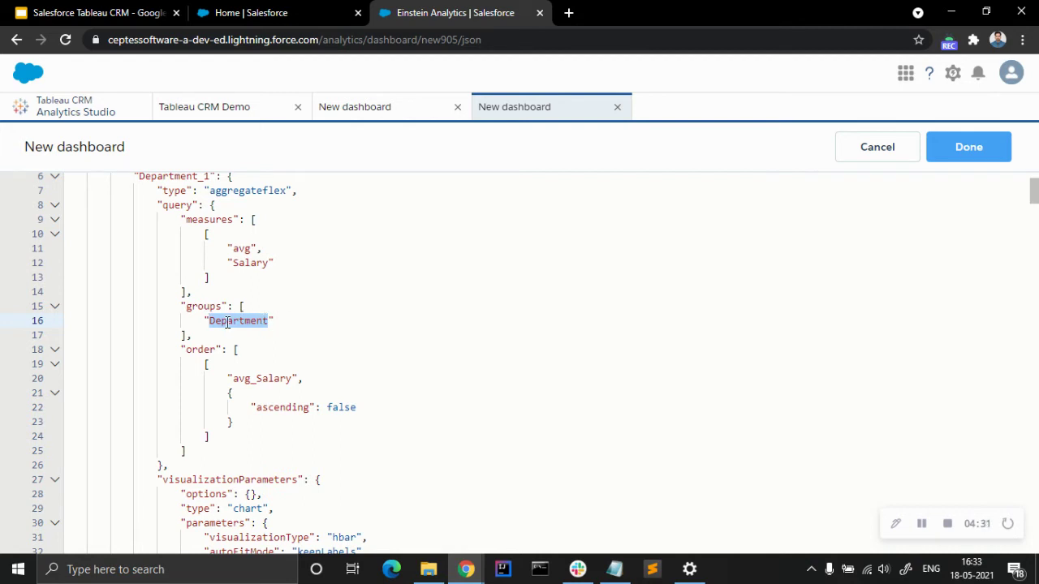
key("ctrl+v")
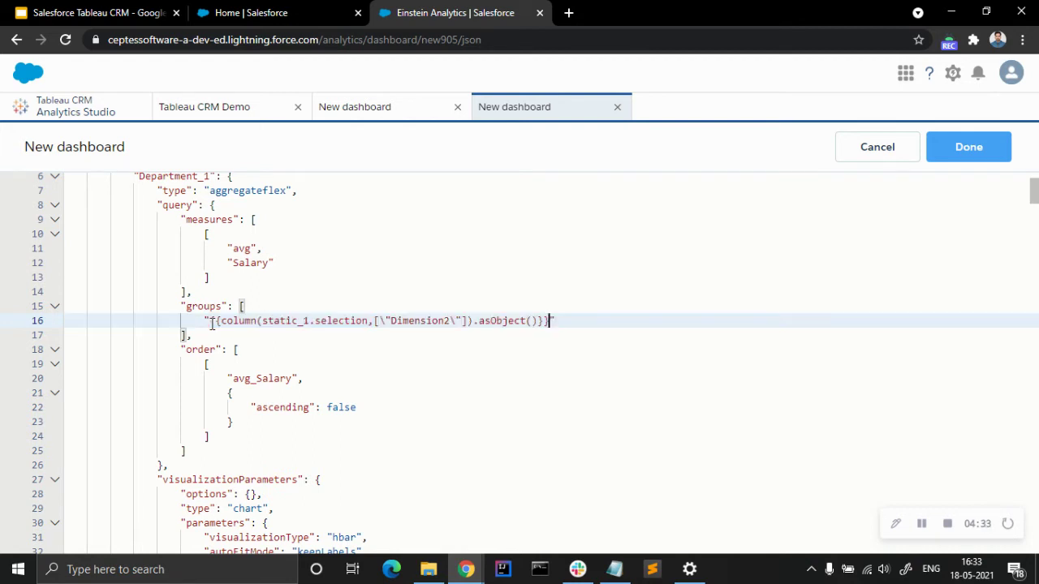
left_click(595, 322)
left_click(941, 162)
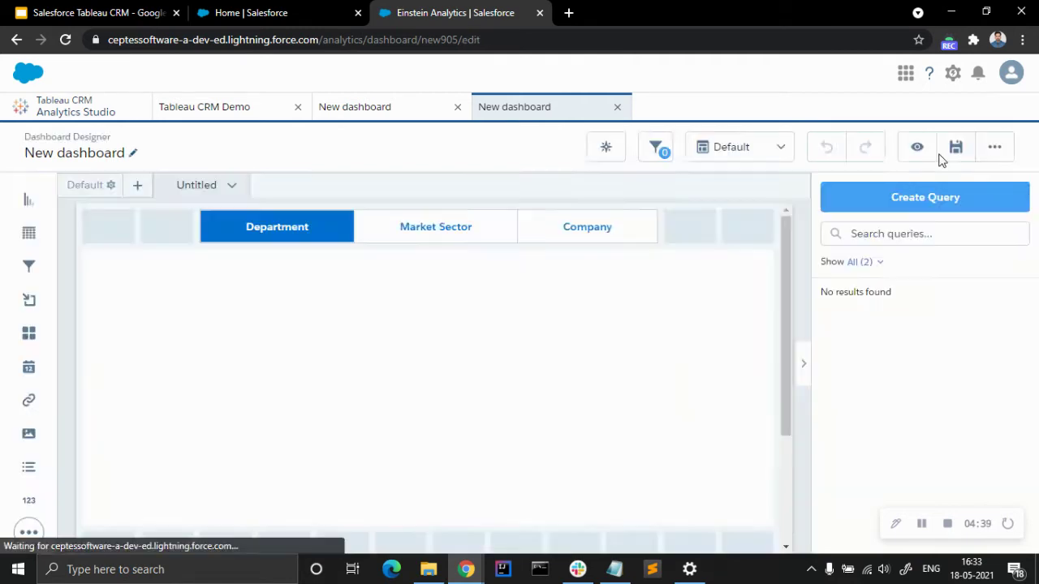
left_click(906, 154)
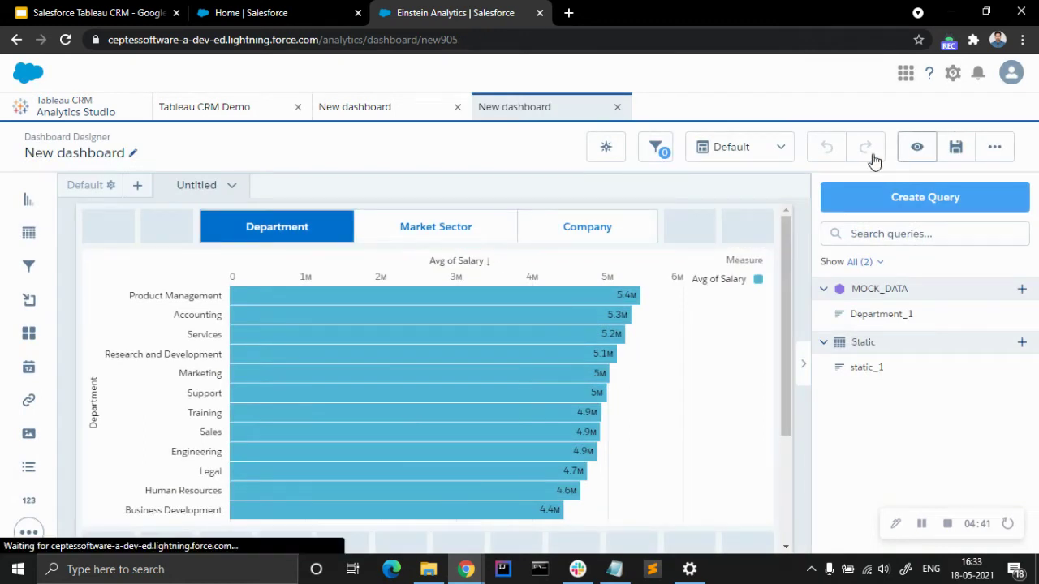
left_click(505, 198)
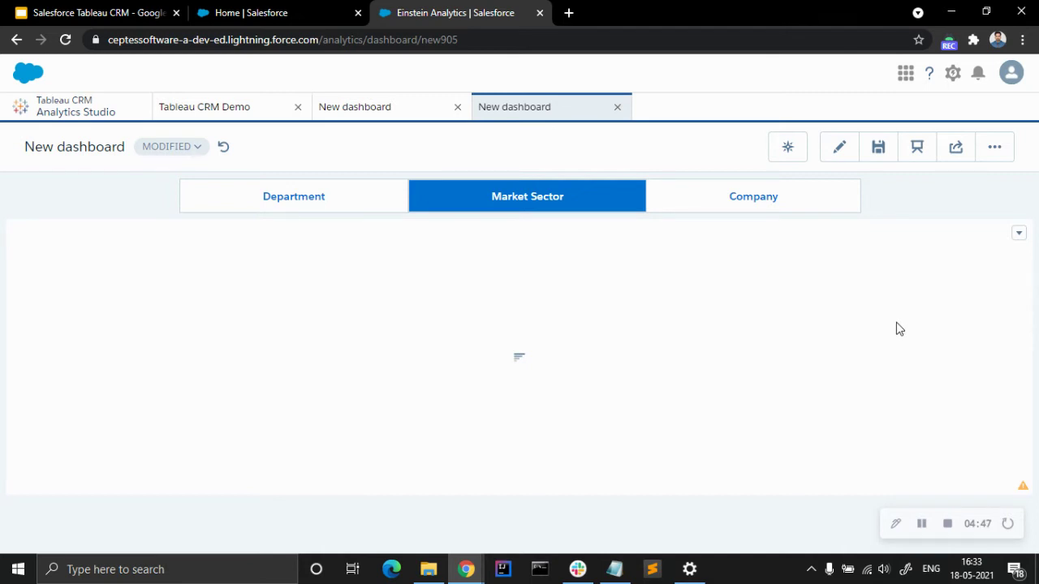
left_click(278, 200)
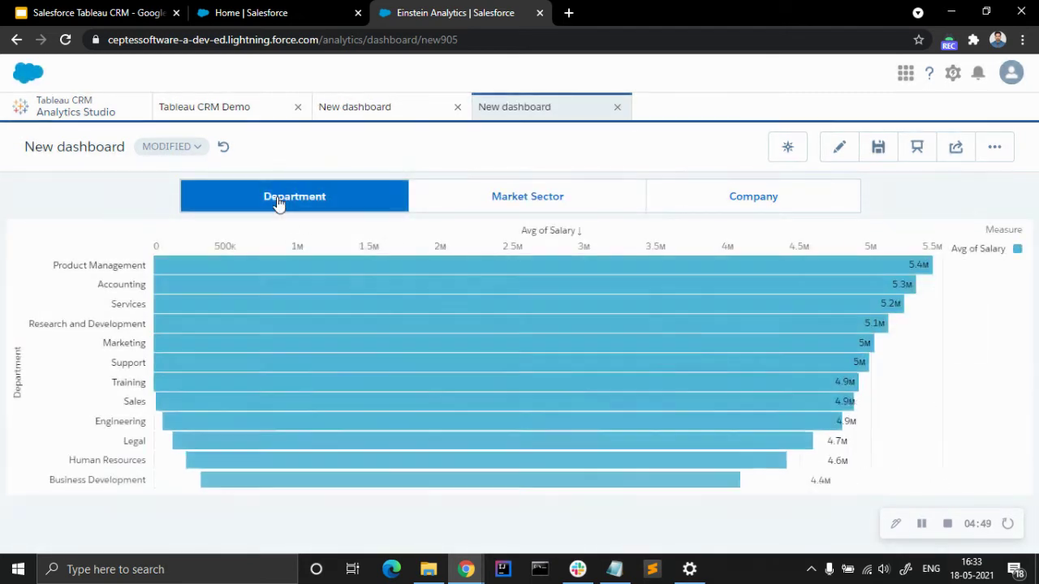
left_click(849, 155)
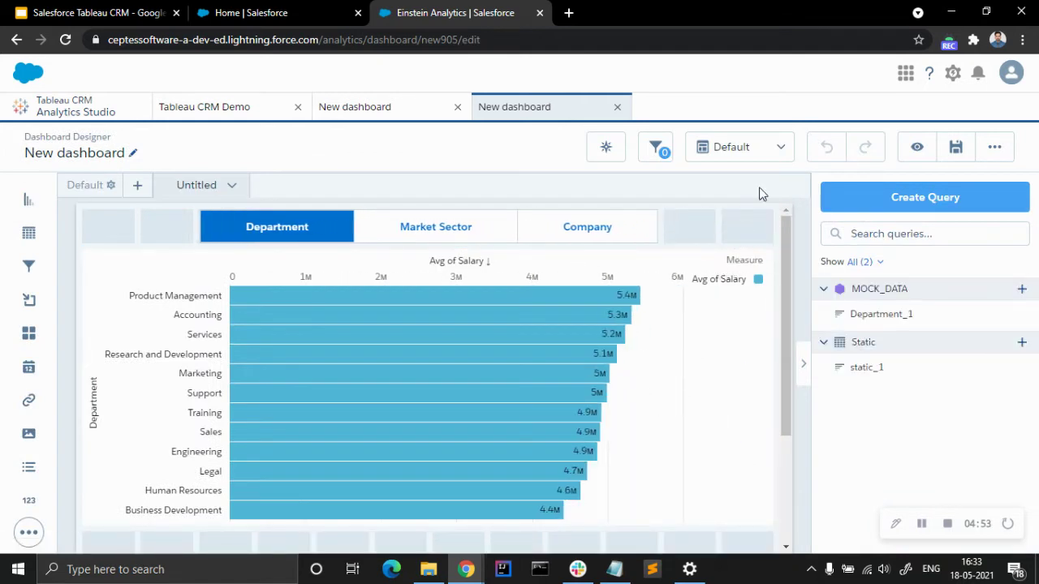
In the dashboard JSON, find columnmap and replace the first columnMap object with null
key("ctrl+e")
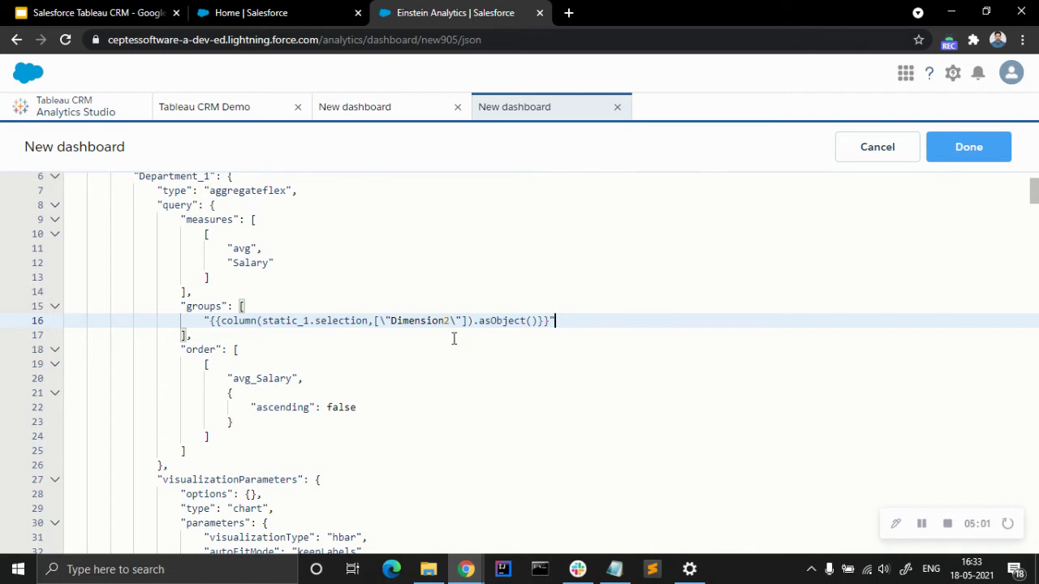
key("ctrl+f")
type("columnmap")
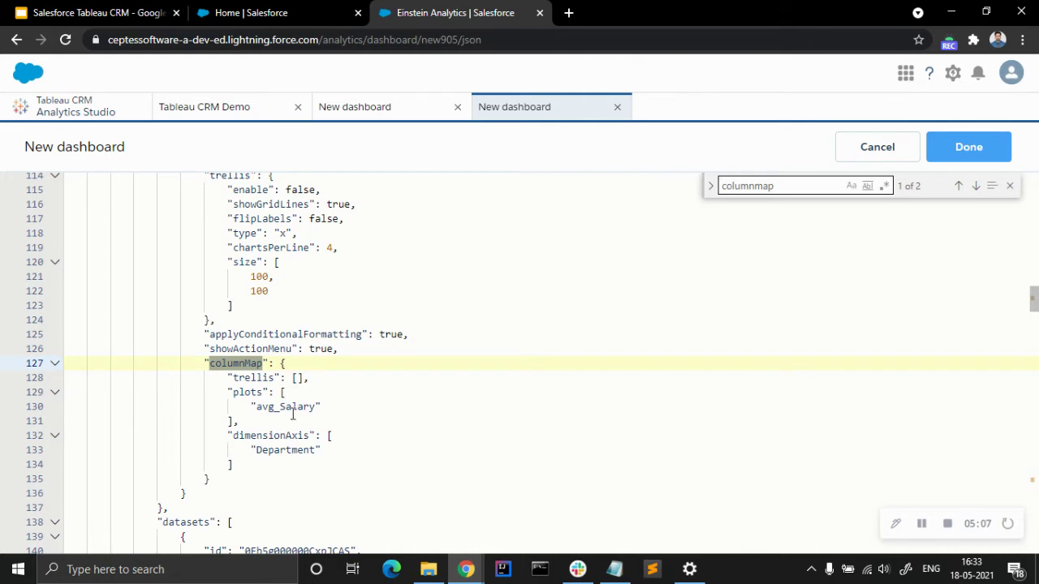
left_click_drag(209, 480, 280, 363)
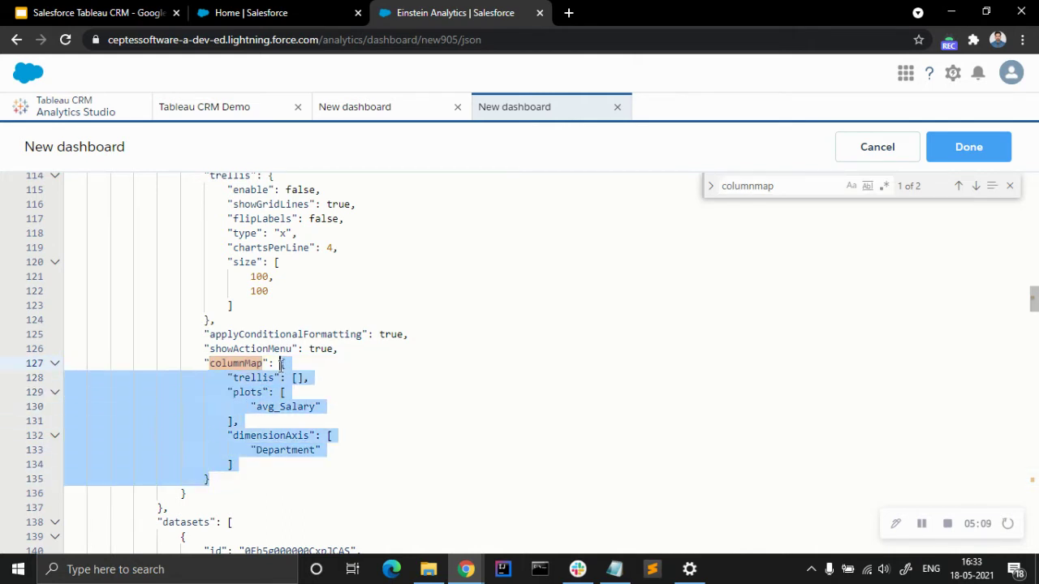
key("BackSpace")
type("null")
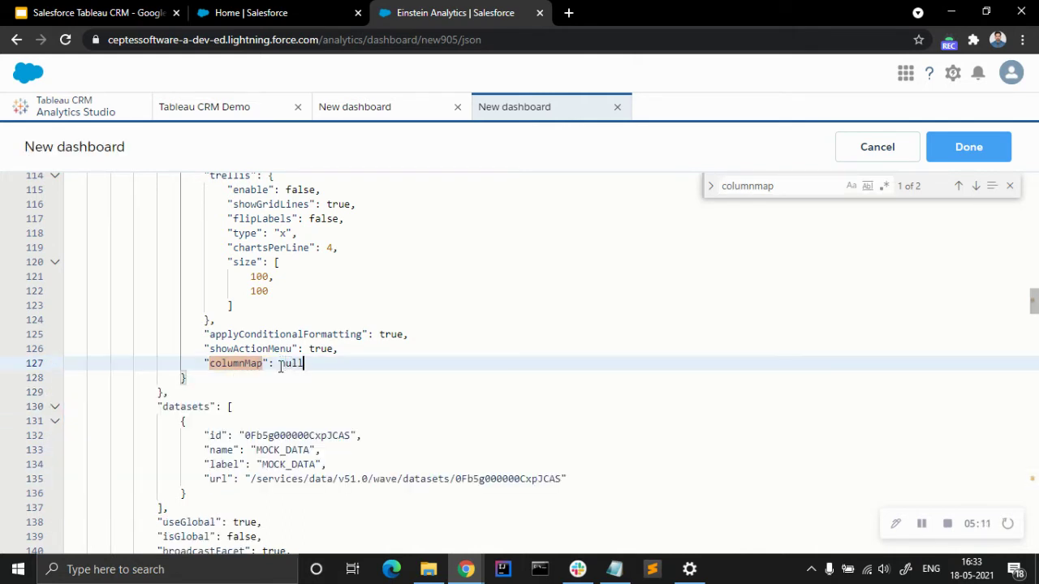
Replace the second columnMap object with null and apply the JSON edits
left_click(976, 186)
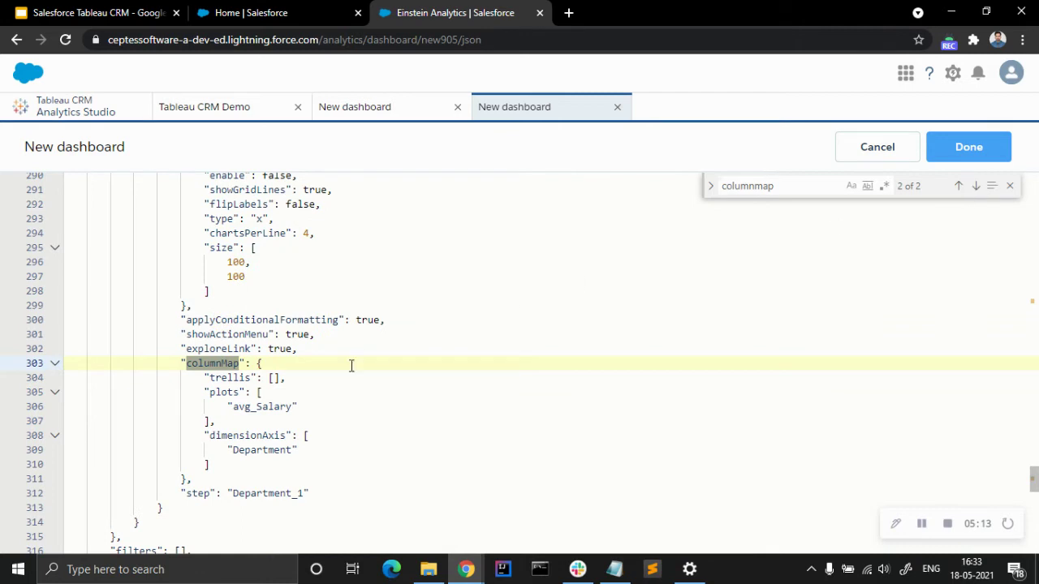
left_click_drag(187, 479, 257, 364)
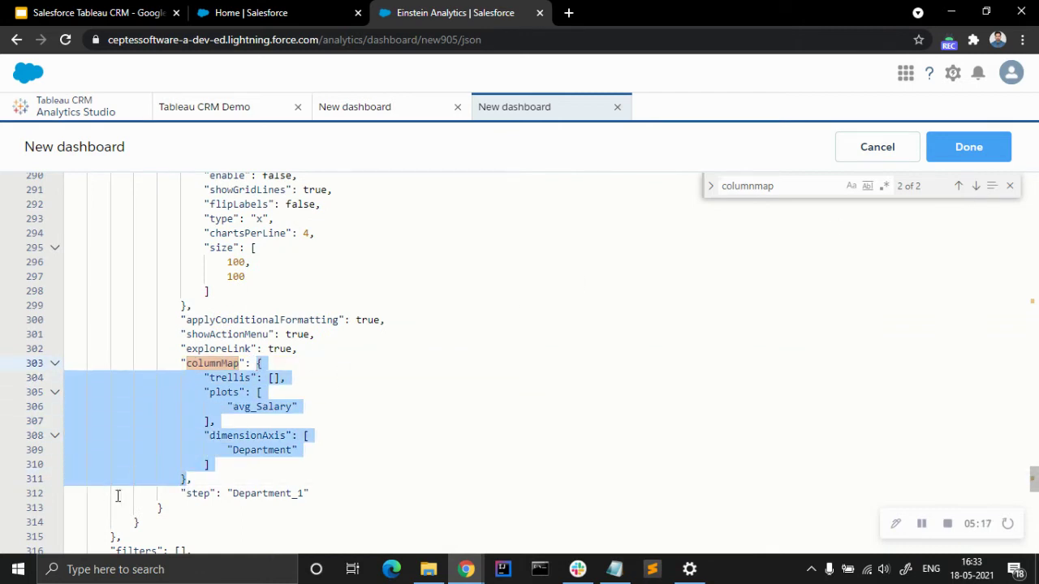
type("null,")
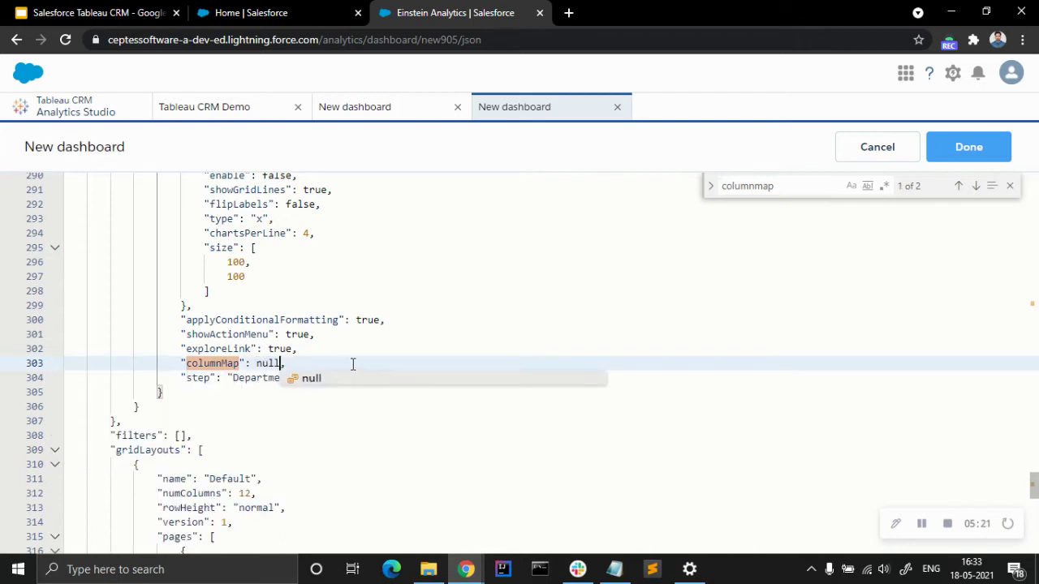
key("Escape")
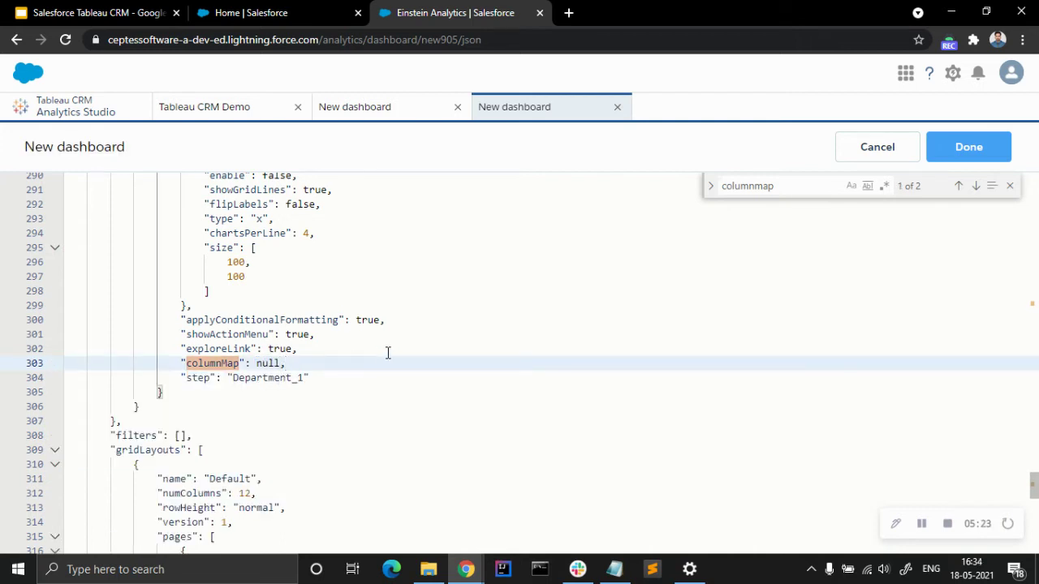
left_click(964, 160)
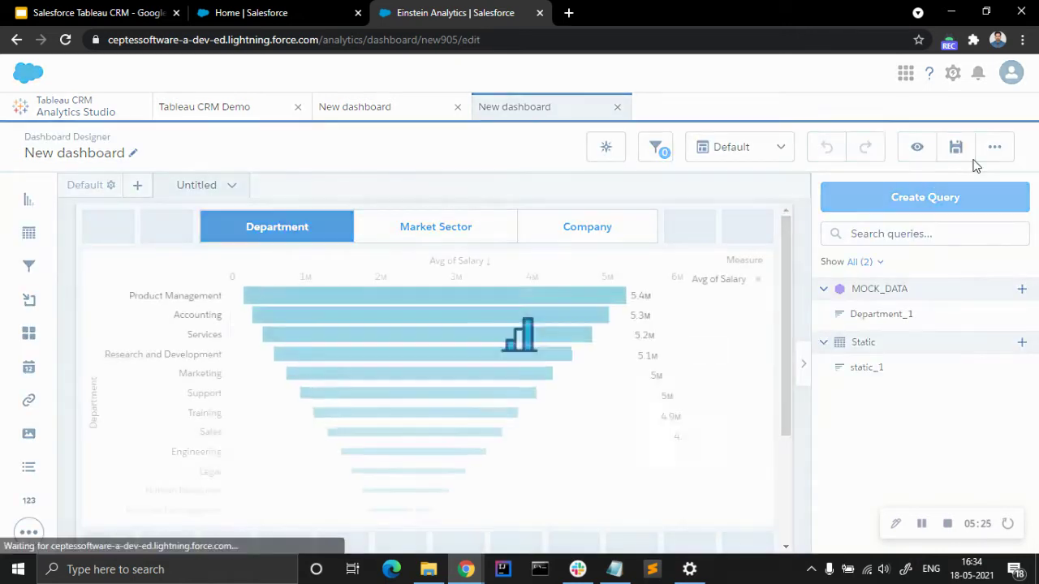
Preview the dashboard, switching the toggle between Market Sector, Company and Department, then resume editing
left_click(513, 228)
left_click(916, 146)
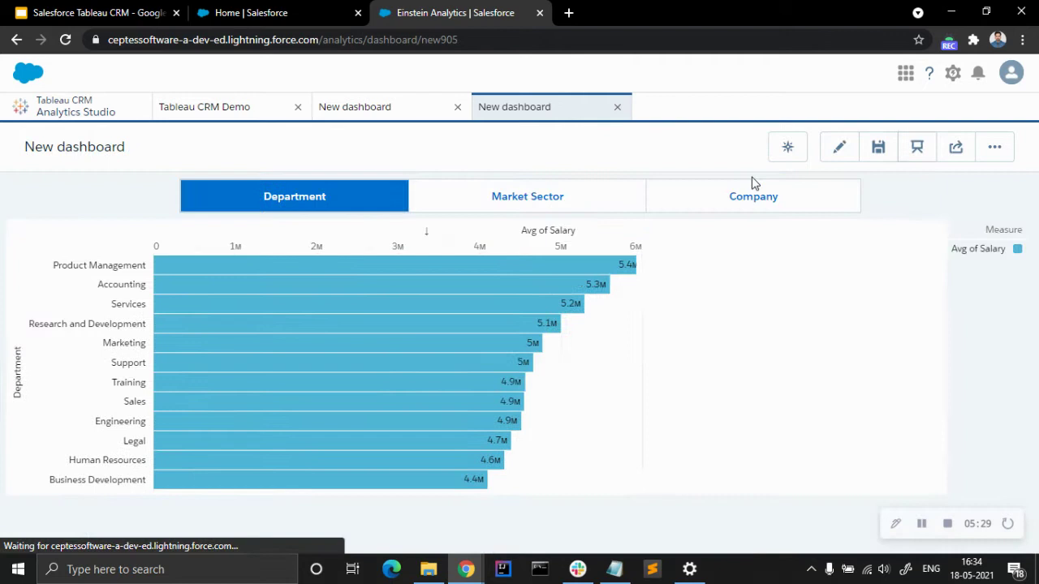
left_click(554, 203)
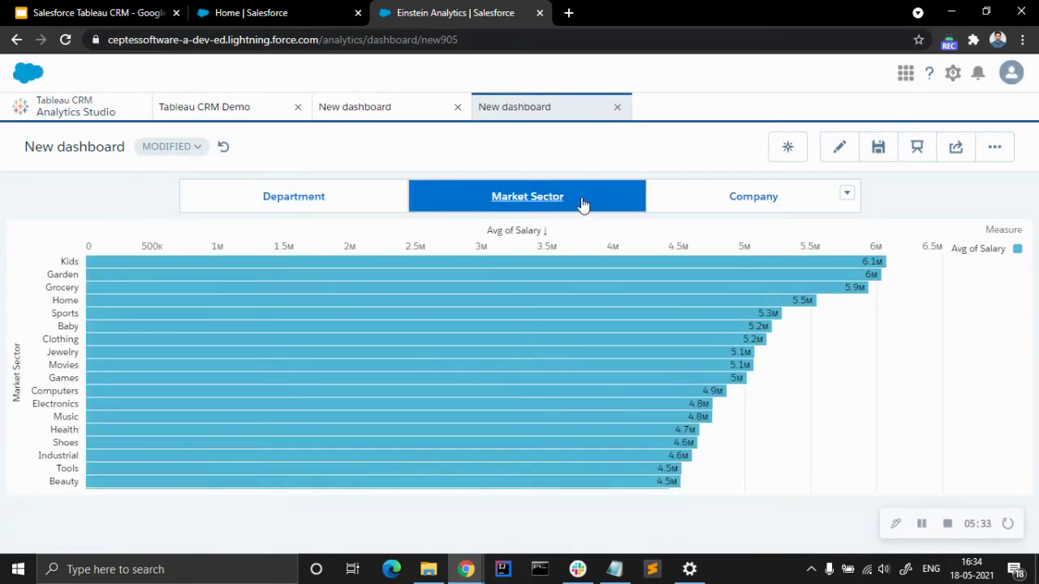
left_click(724, 202)
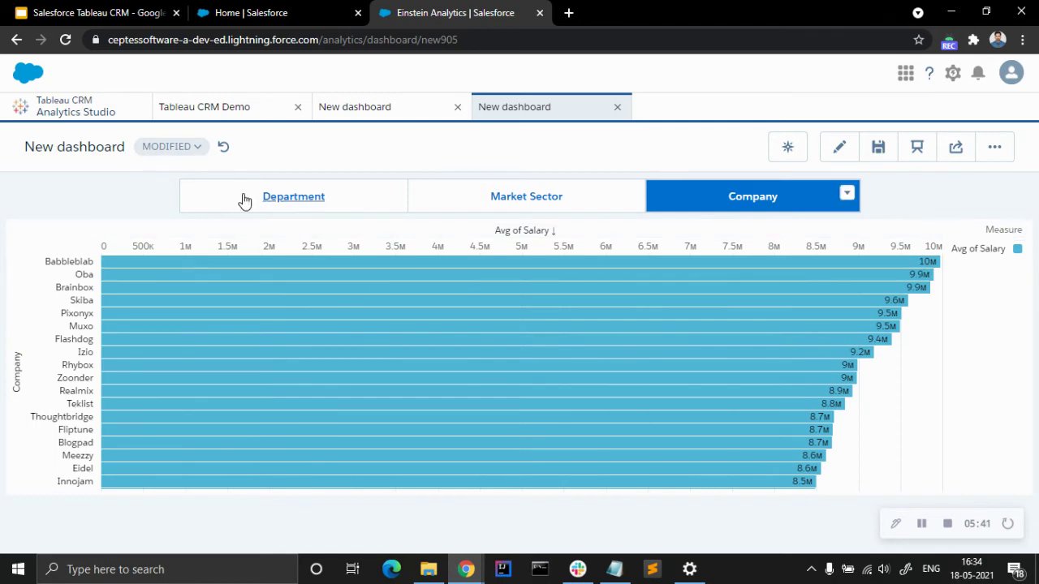
left_click(281, 198)
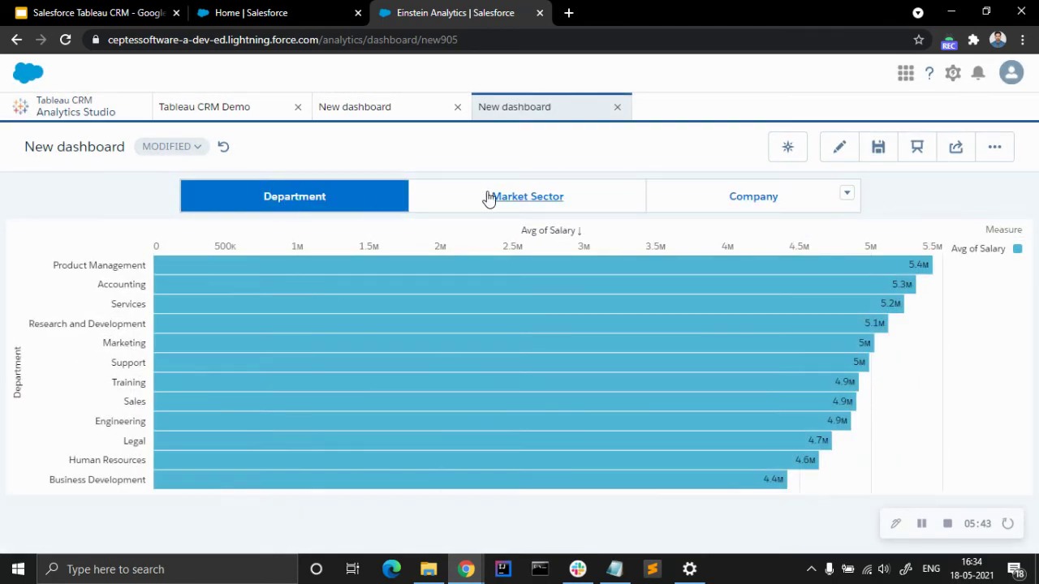
left_click(487, 198)
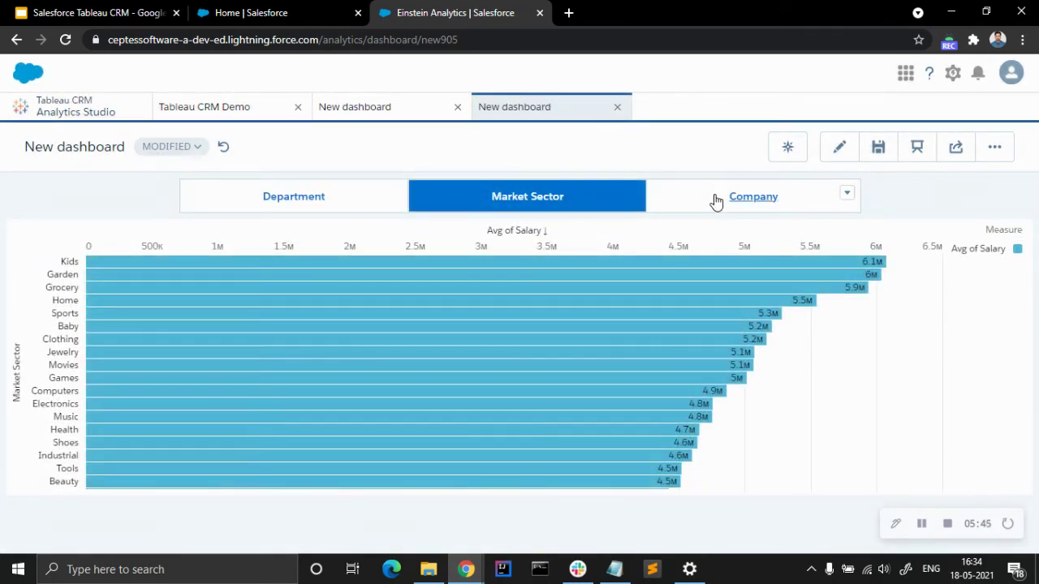
left_click(716, 198)
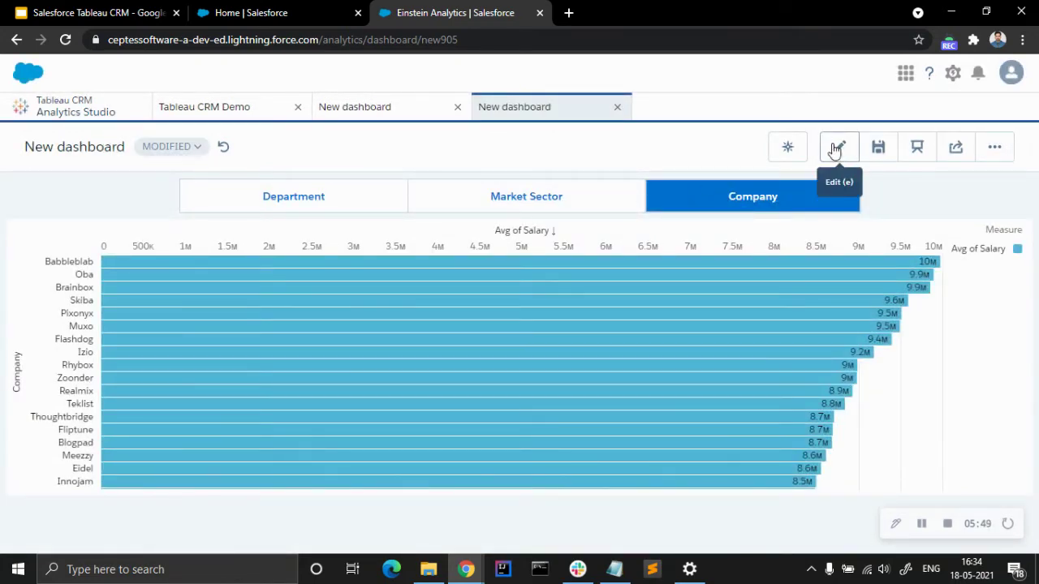
left_click(836, 151)
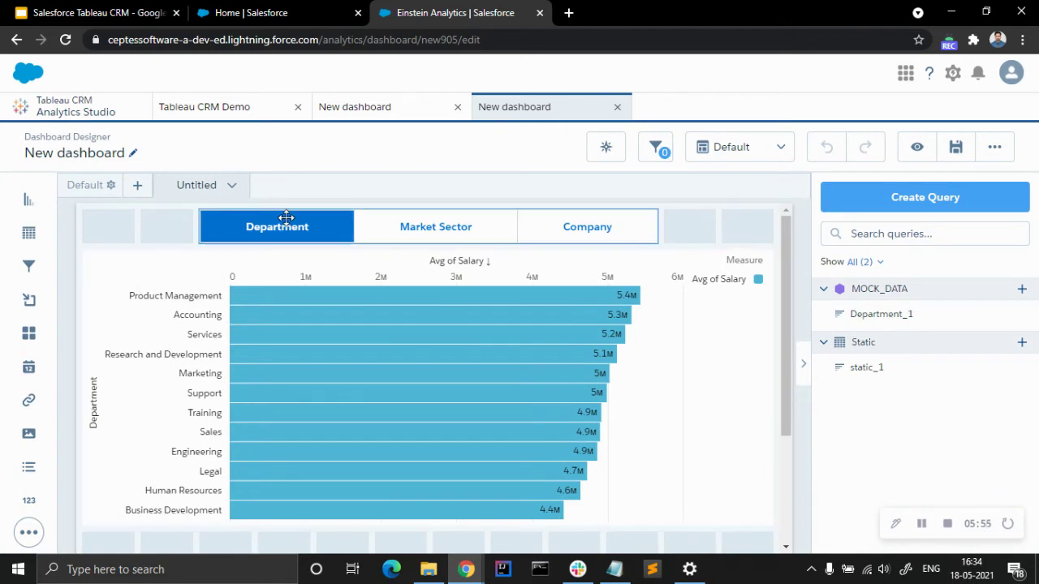
Move the Department/Market Sector/Company toggle to the grid's left edge
left_click_drag(641, 228, 322, 227)
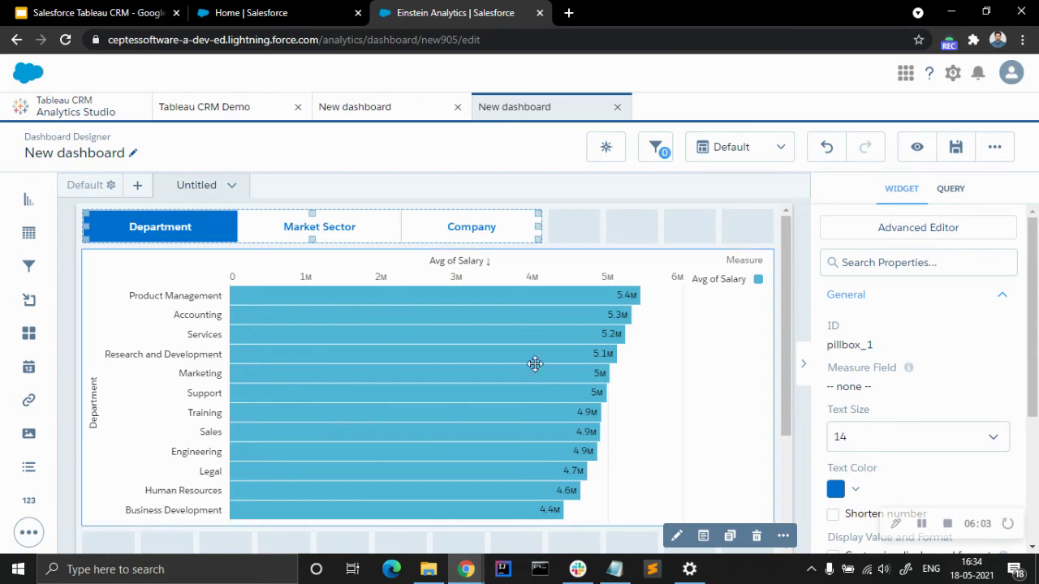
left_click(651, 217)
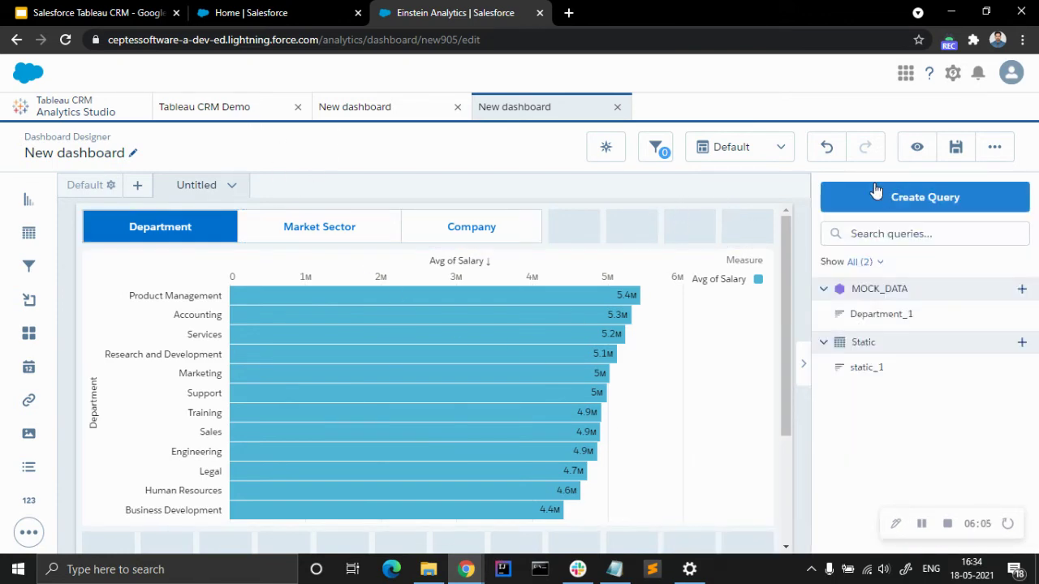
Show the MOCK_DATA field API names in a new query, then close it unsaved
left_click(893, 197)
left_click(473, 280)
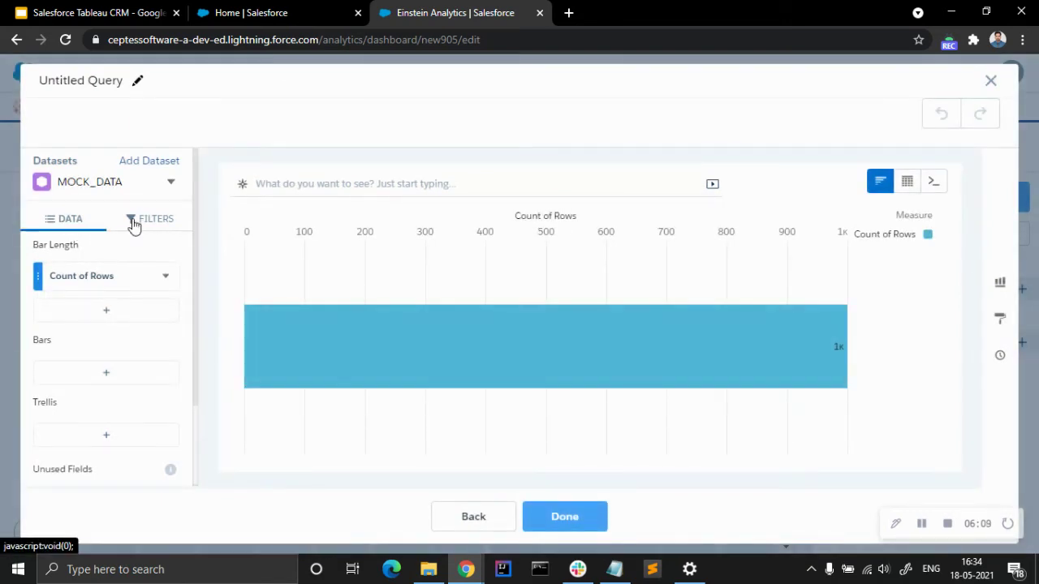
left_click(171, 185)
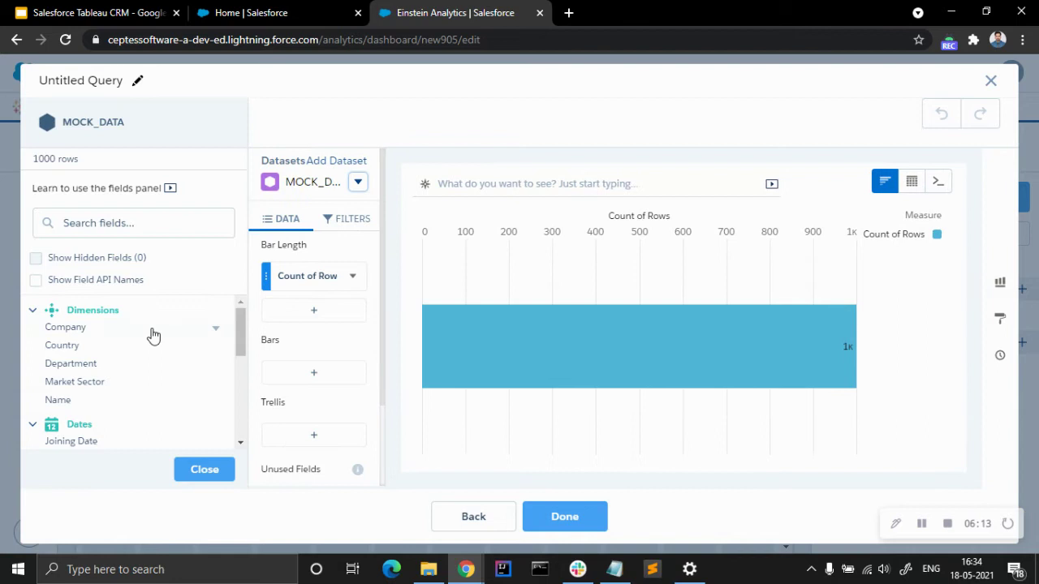
left_click(91, 280)
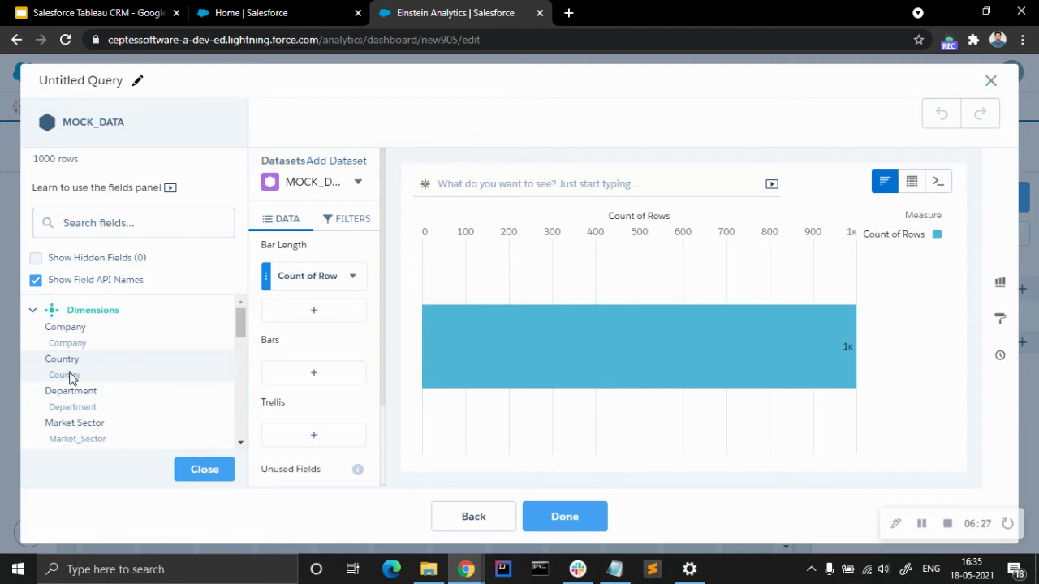
left_click(203, 470)
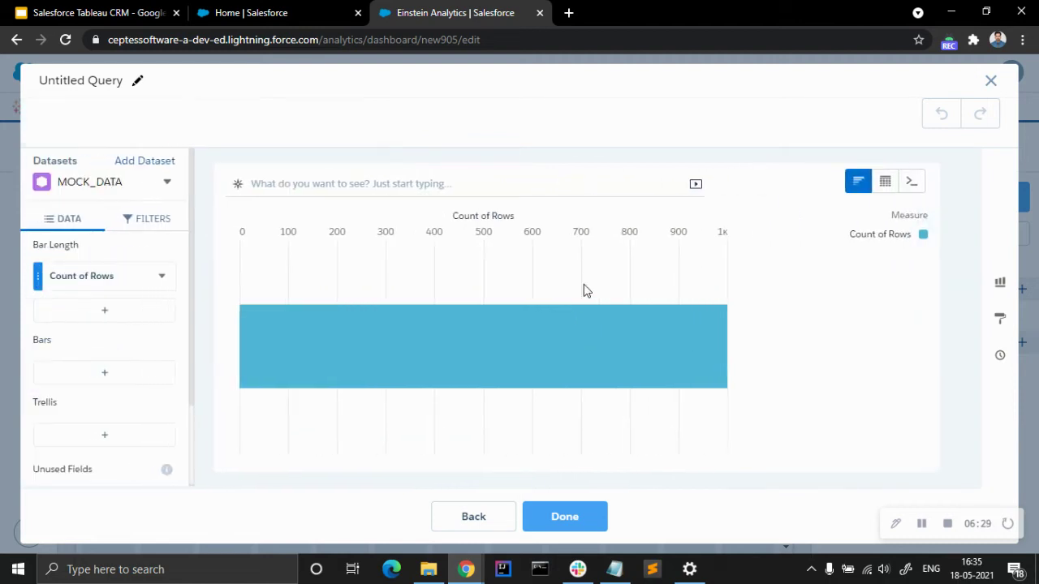
left_click(991, 84)
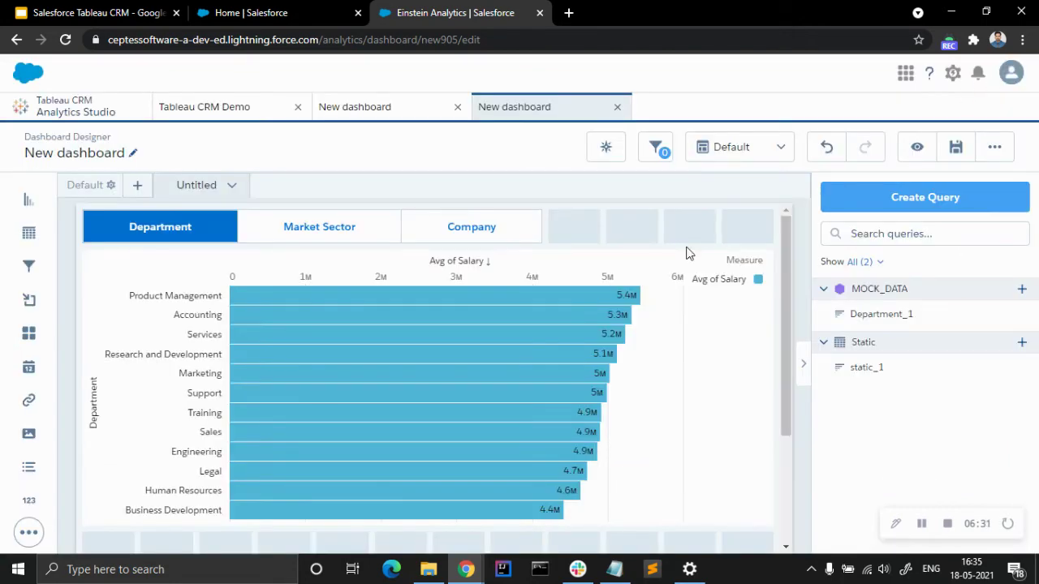
Open the dashboard JSON with Ctrl+E and find static_1's Department, Market_Sector and Company values
key("ctrl+e")
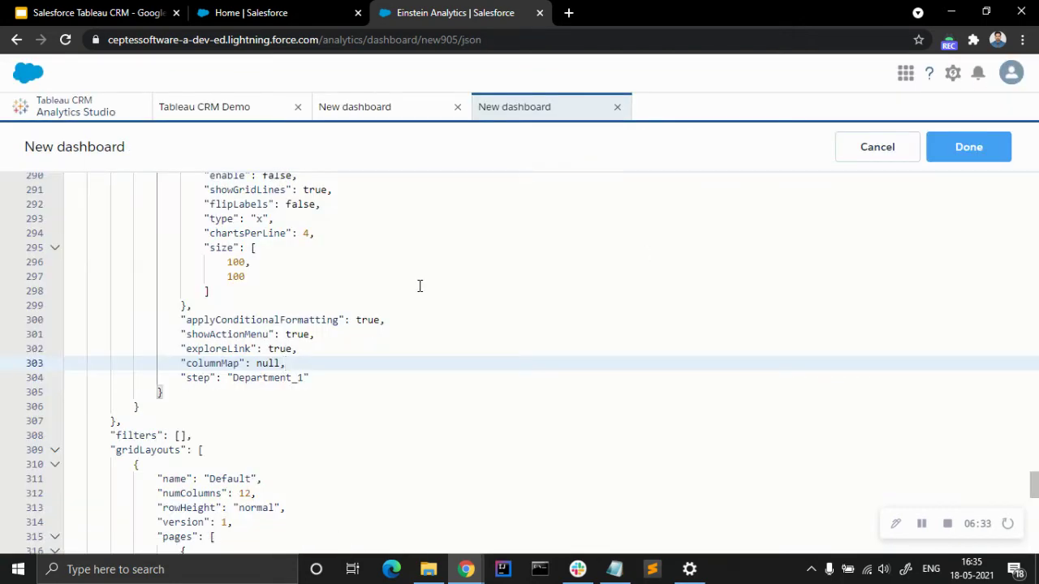
scroll(267, 263, "down", 2)
scroll(267, 258, "up", 10)
scroll(267, 254, "up", 18)
scroll(267, 255, "up", 20)
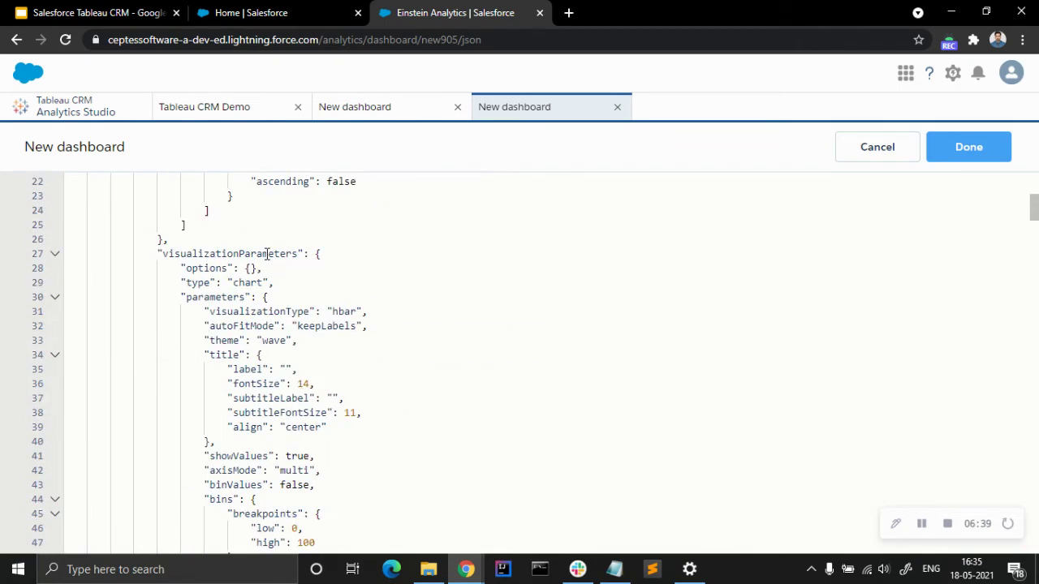
scroll(267, 254, "up", 4)
scroll(267, 254, "down", 13)
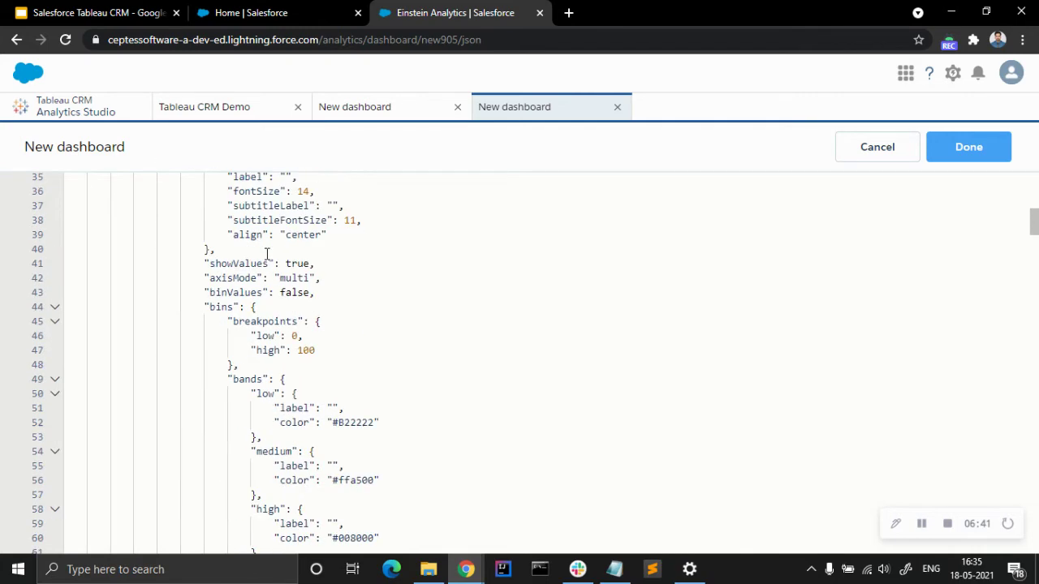
scroll(267, 254, "down", 13)
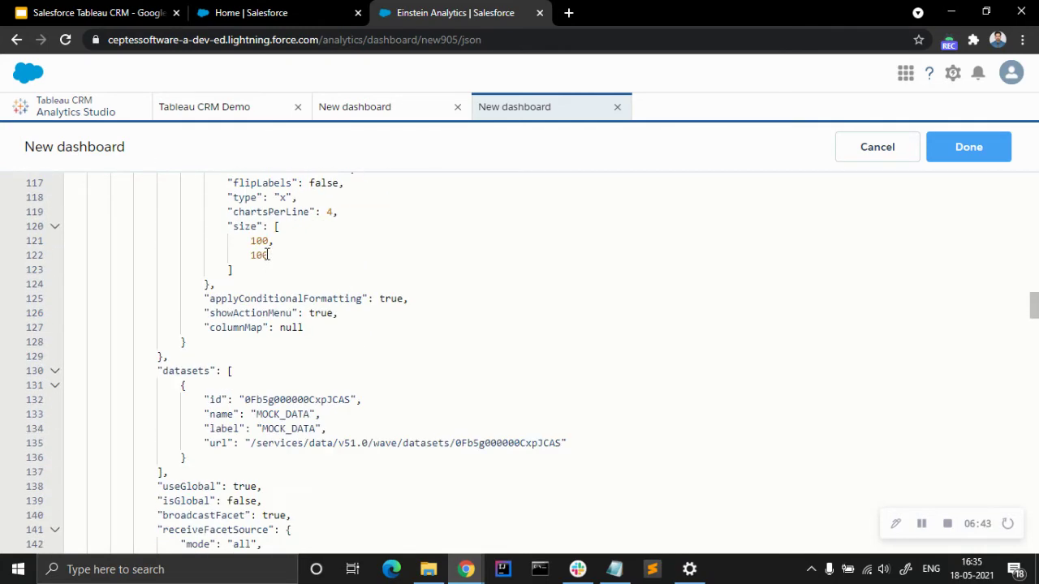
scroll(143, 257, "down", 1)
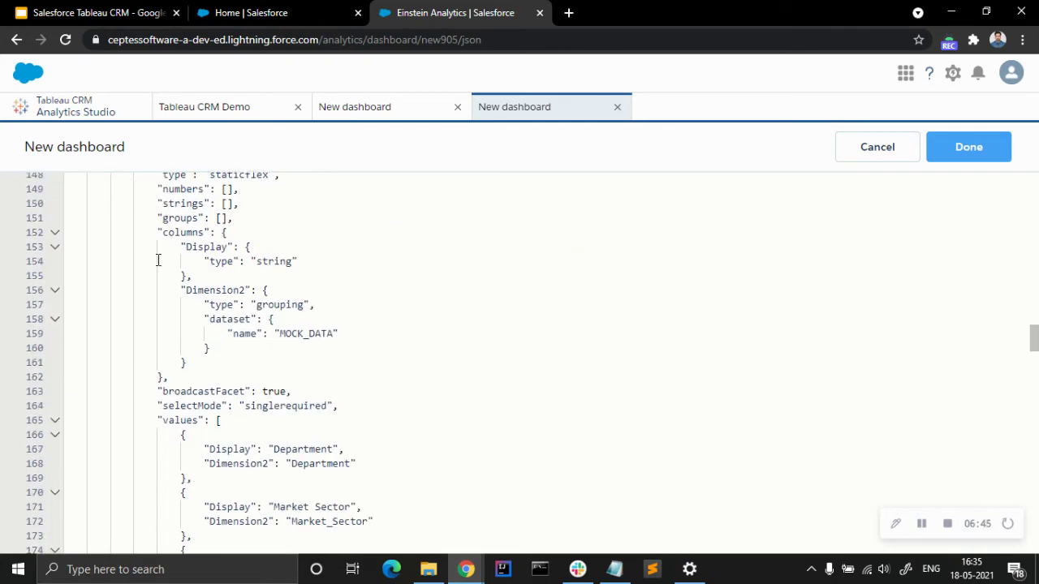
scroll(164, 223, "up", 1)
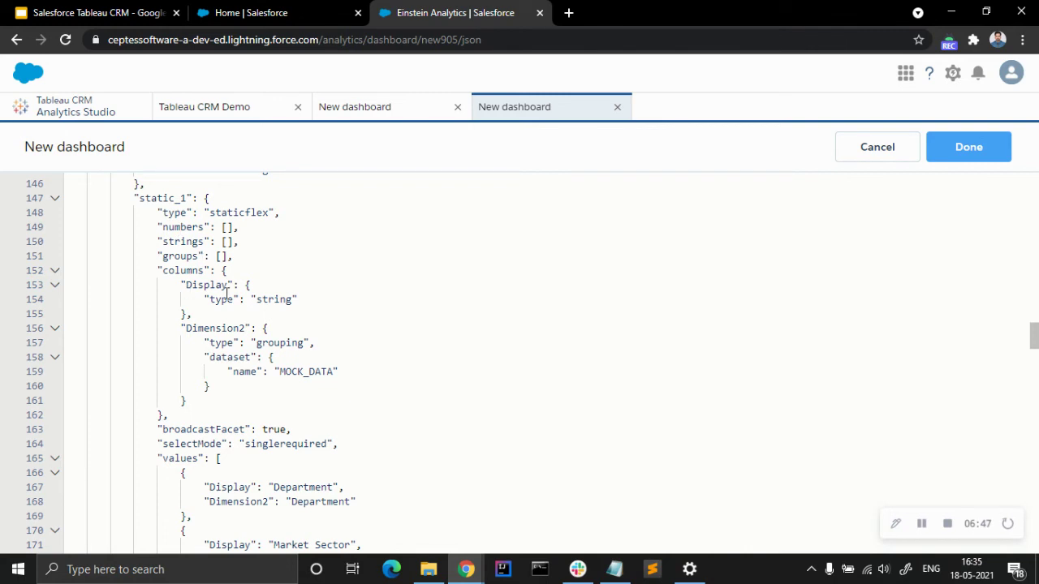
scroll(282, 368, "down", 3)
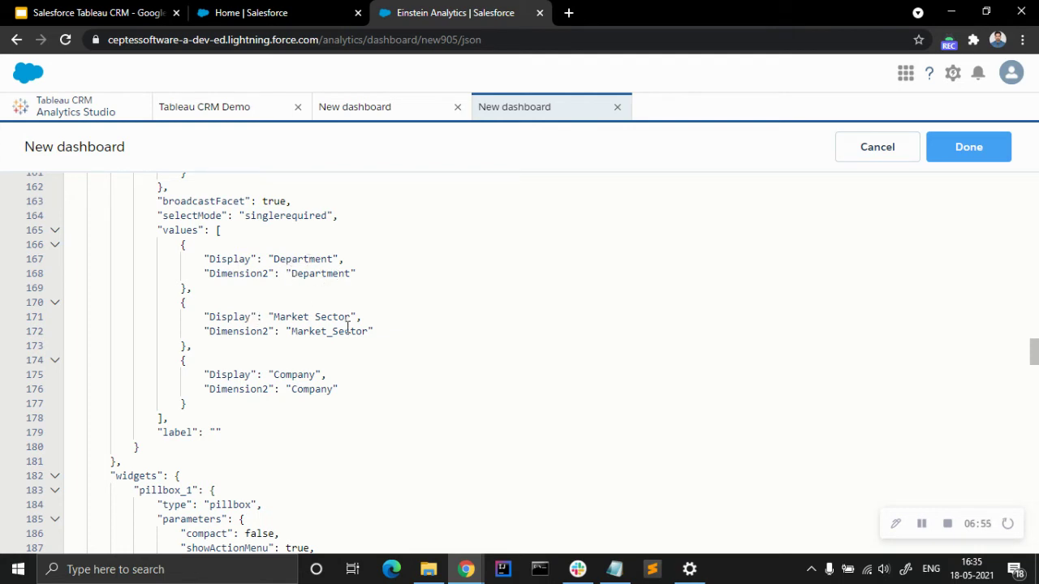
scroll(313, 375, "down", 1)
scroll(307, 379, "up", 1)
Duplicate the Company entry as a new fourth value after a comma in static_1
left_click_drag(186, 404, 185, 346)
key("ctrl+c")
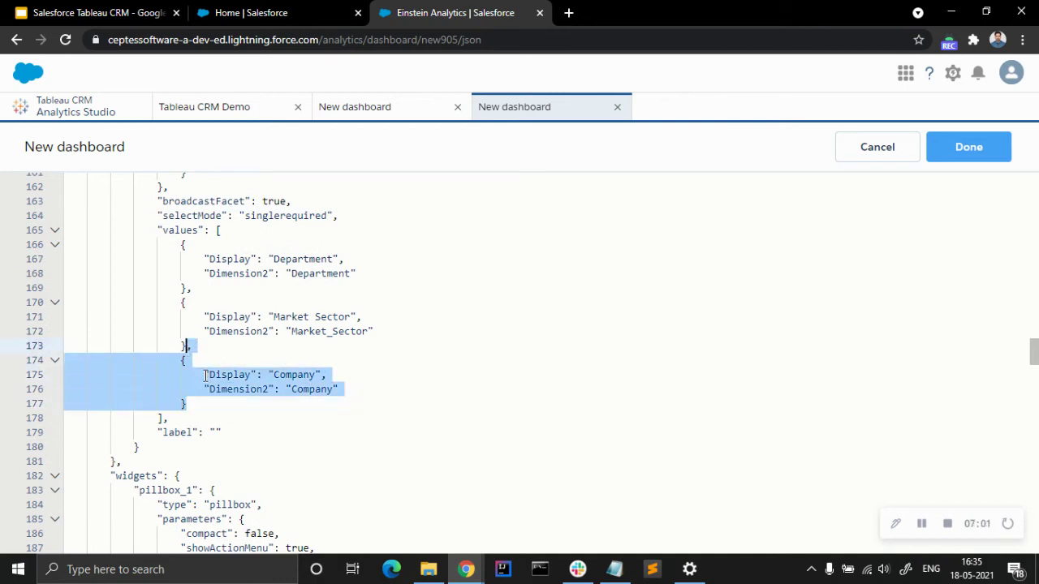
left_click(201, 406)
type(",")
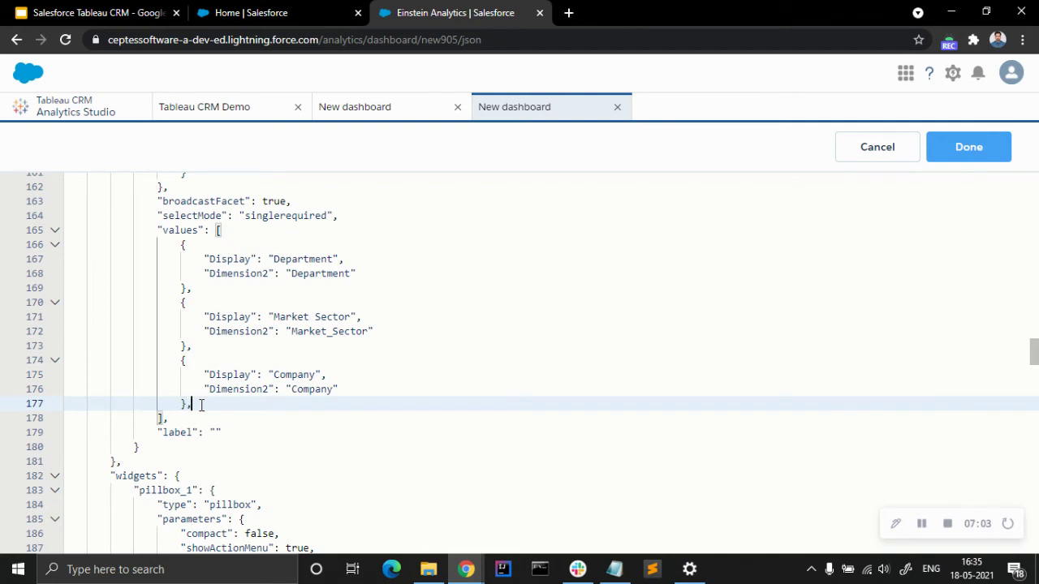
key("Return")
key("ctrl+v")
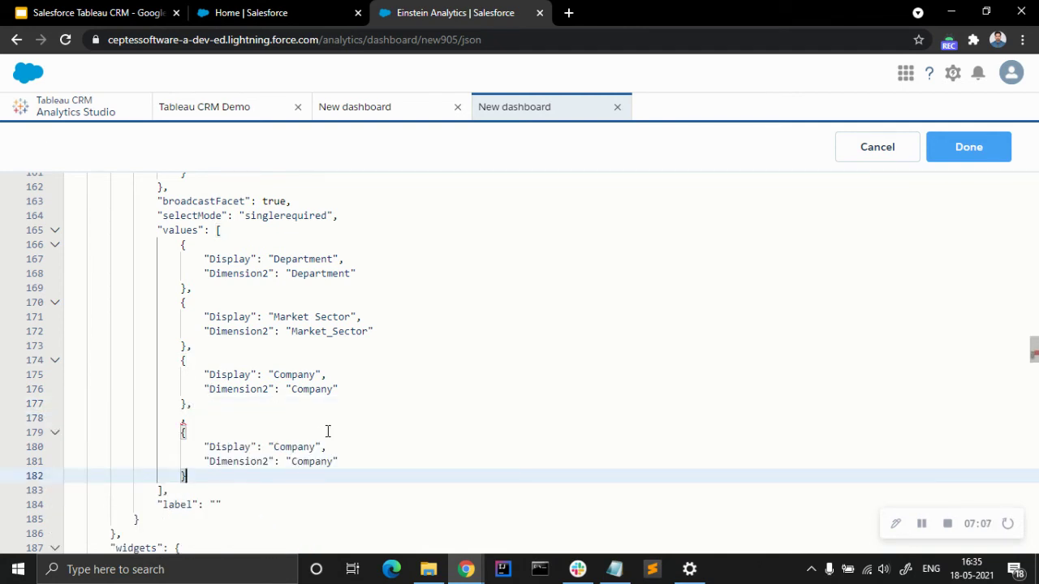
left_click(192, 420)
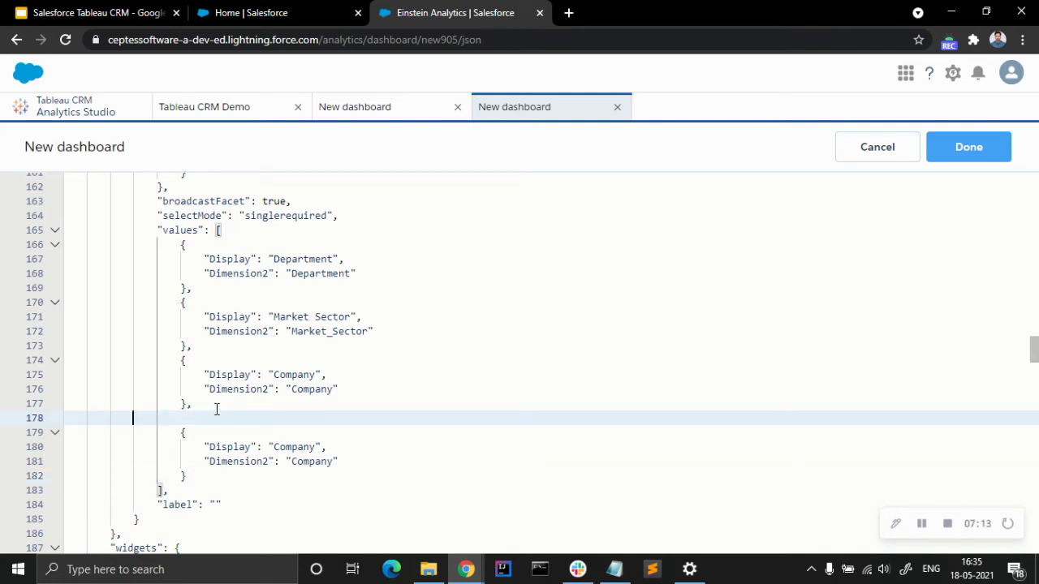
key("BackSpace")
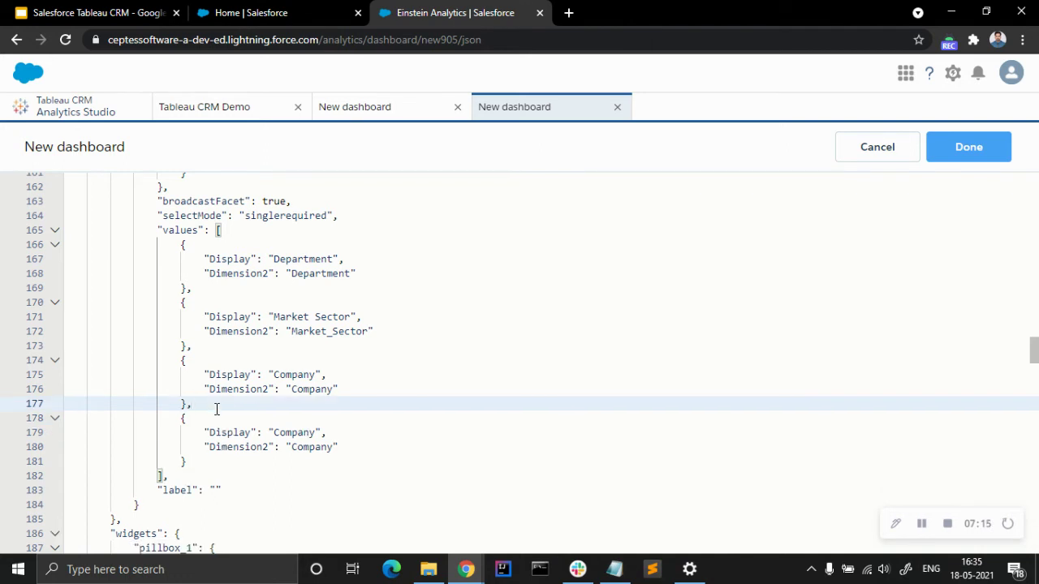
Change the new entry's Display and Dimension2 from Company to Country
left_click_drag(316, 432, 298, 432)
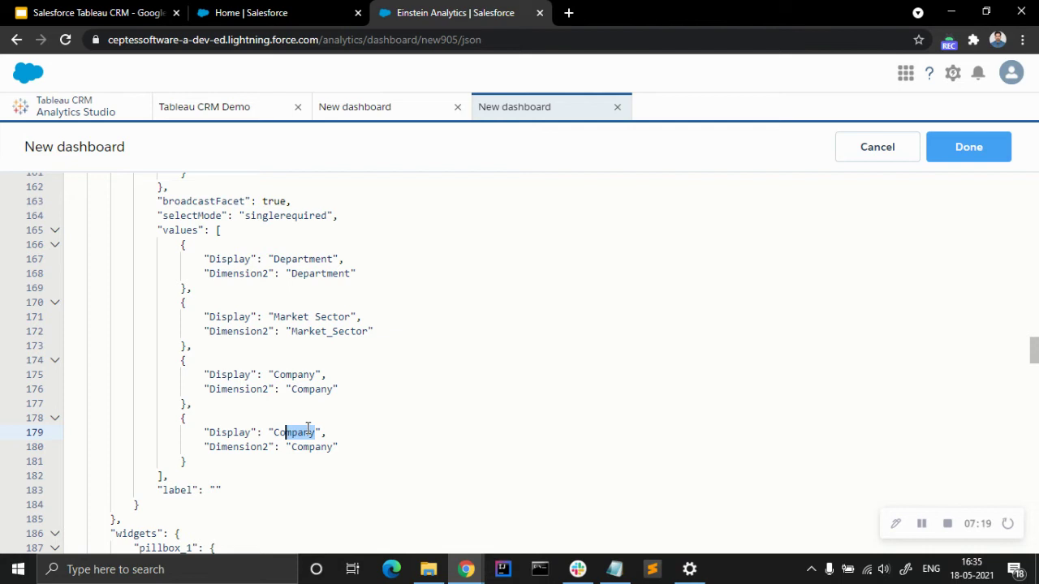
type("untr")
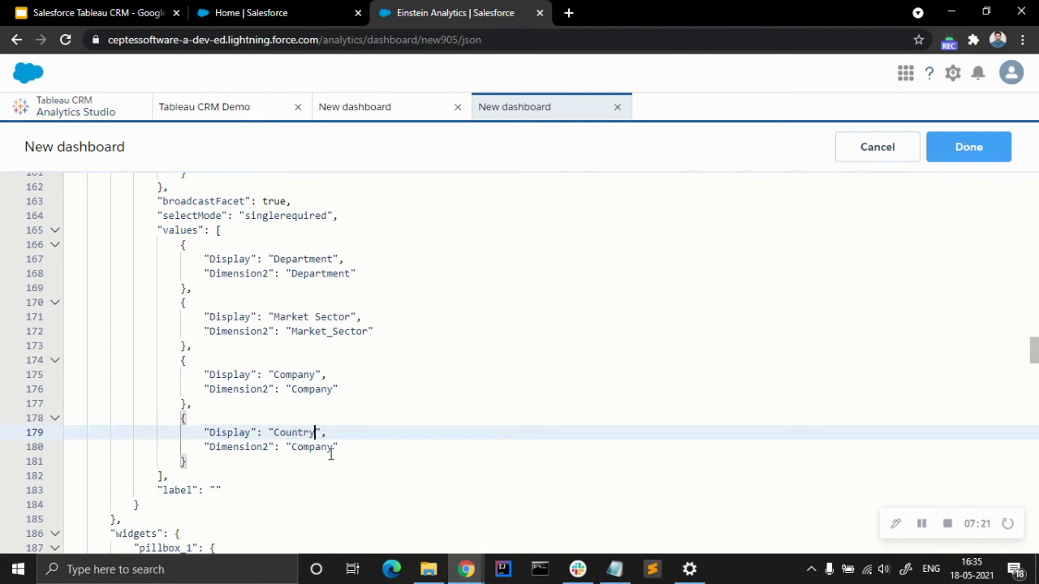
left_click(328, 451)
double_click(318, 447)
key("BackSpace")
key("BackSpace")
key("BackSpace")
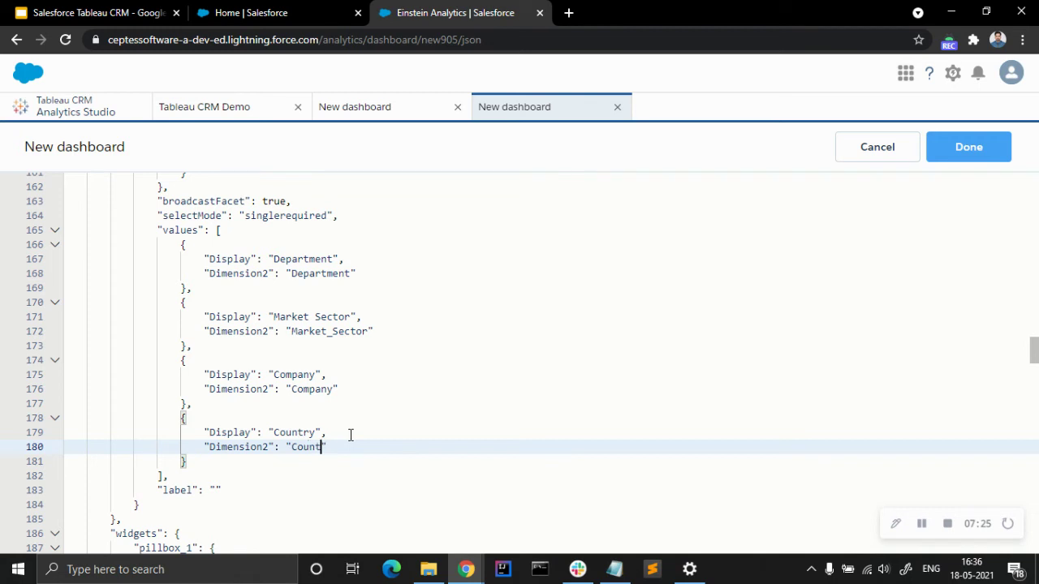
left_click(378, 435)
left_click(379, 450)
Apply the JSON, stretch the four-option toggle to full width, and preview the dashboard
left_click(959, 162)
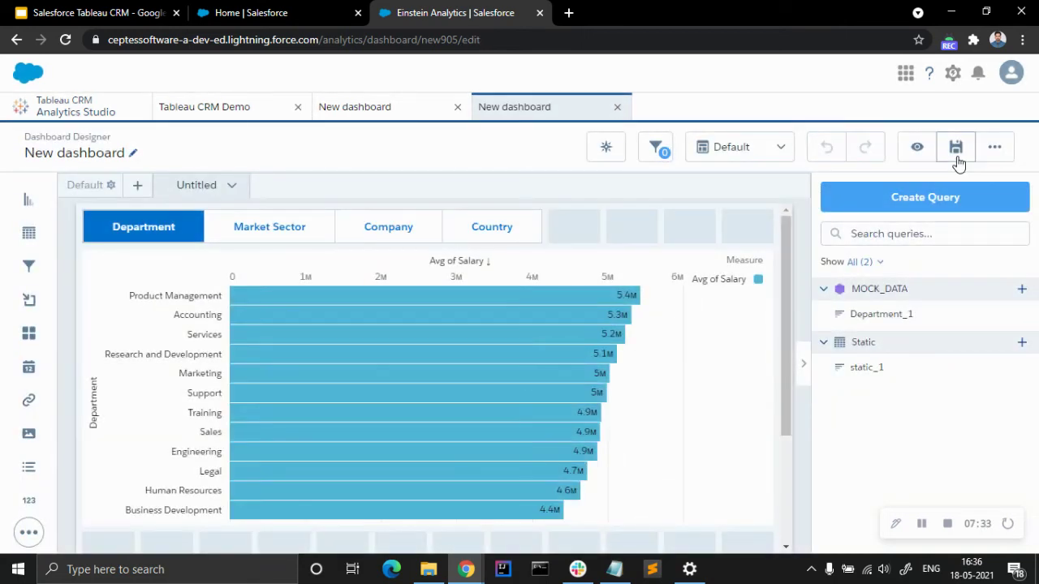
left_click(519, 226)
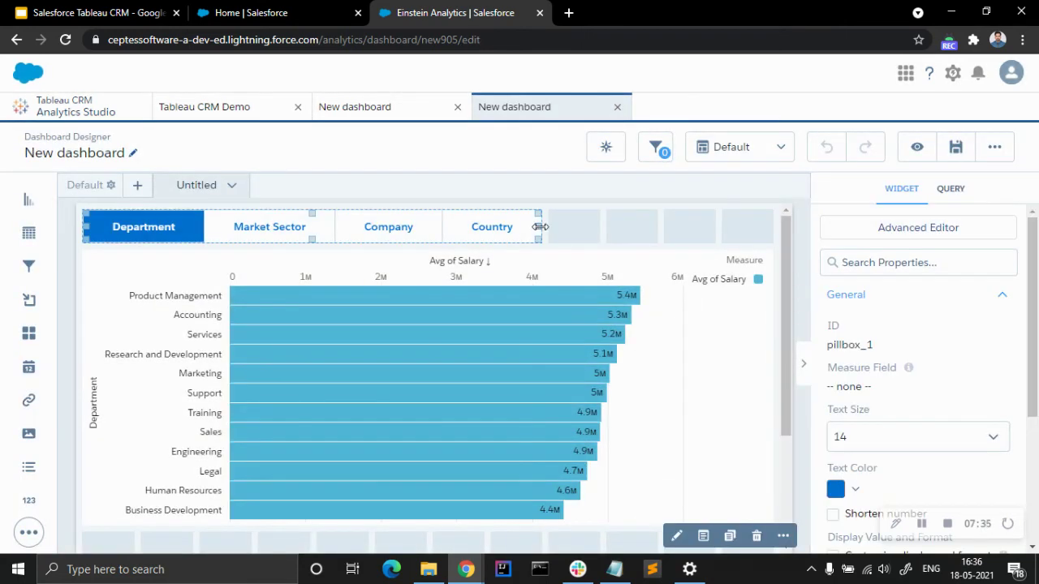
left_click(736, 228)
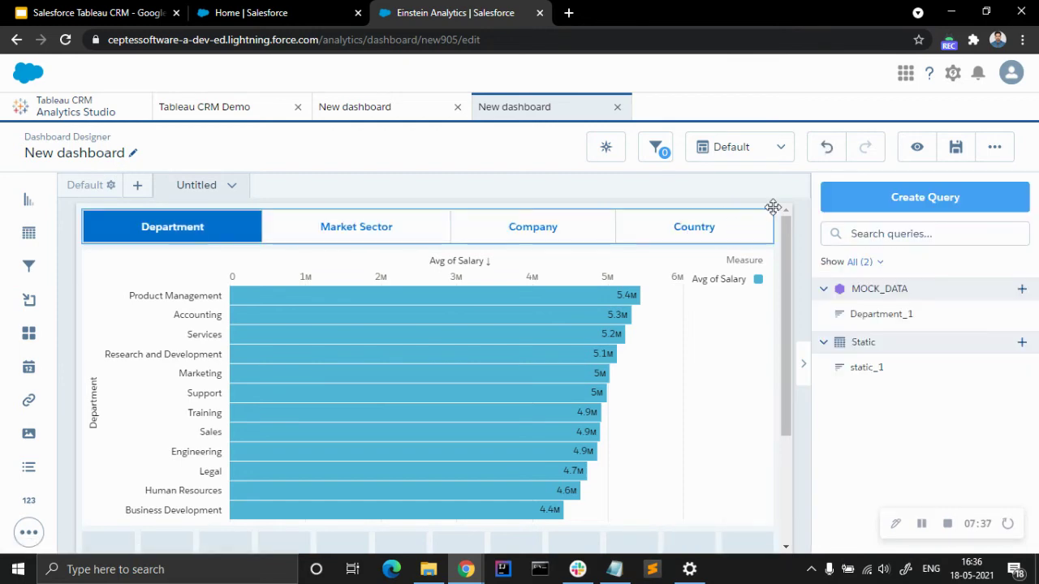
left_click(908, 158)
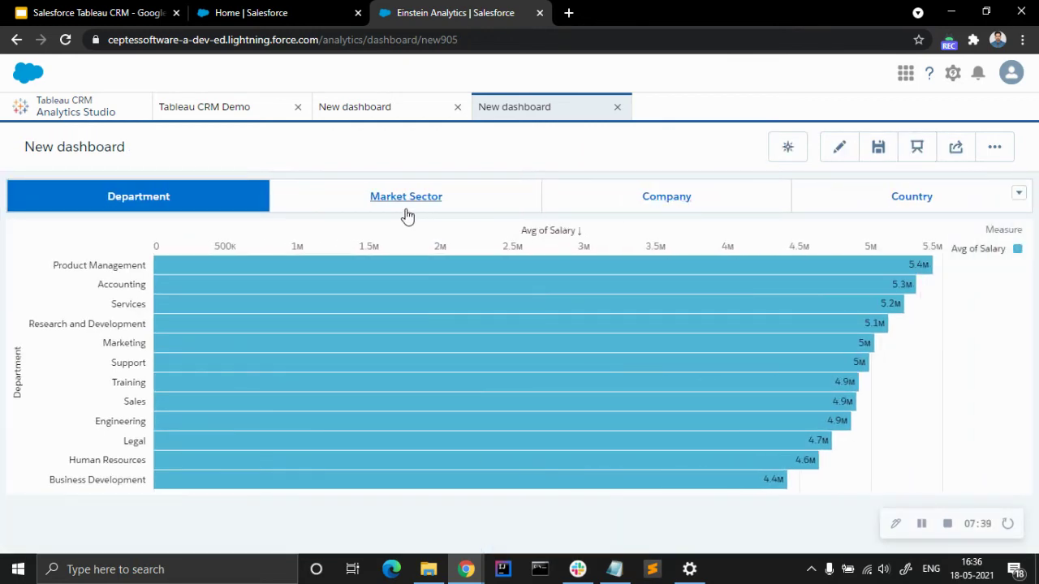
Switch the salary chart to Market Sector, Company, then Country, where India leads at 6.8M
left_click(412, 204)
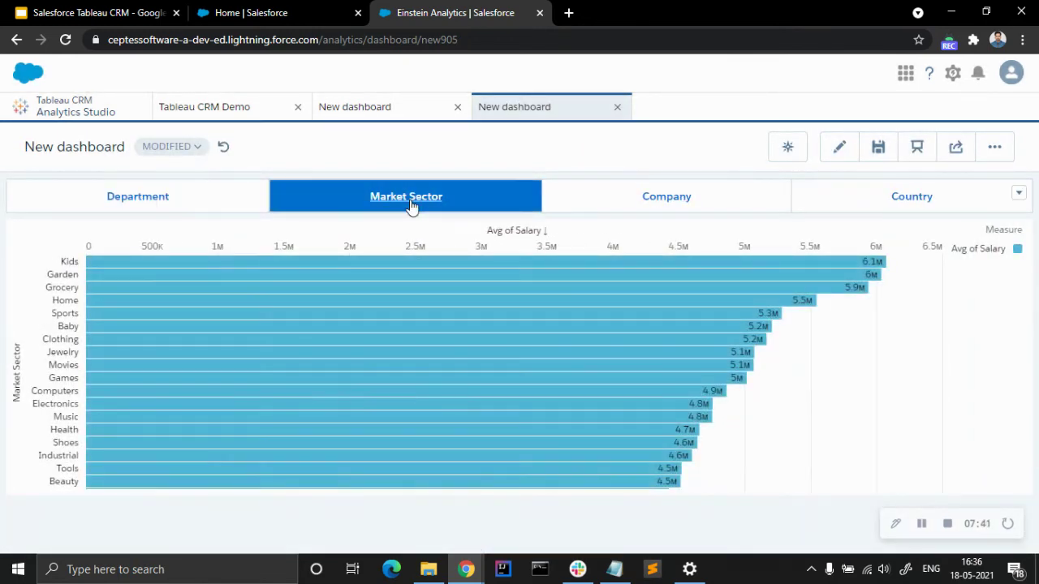
left_click(657, 207)
left_click(862, 199)
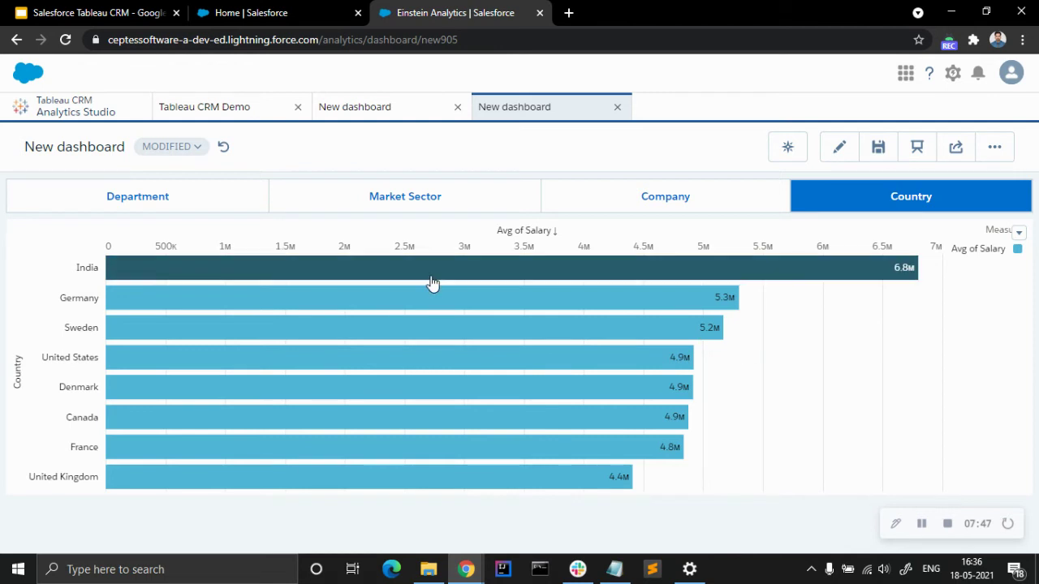
mouse_move(432, 283)
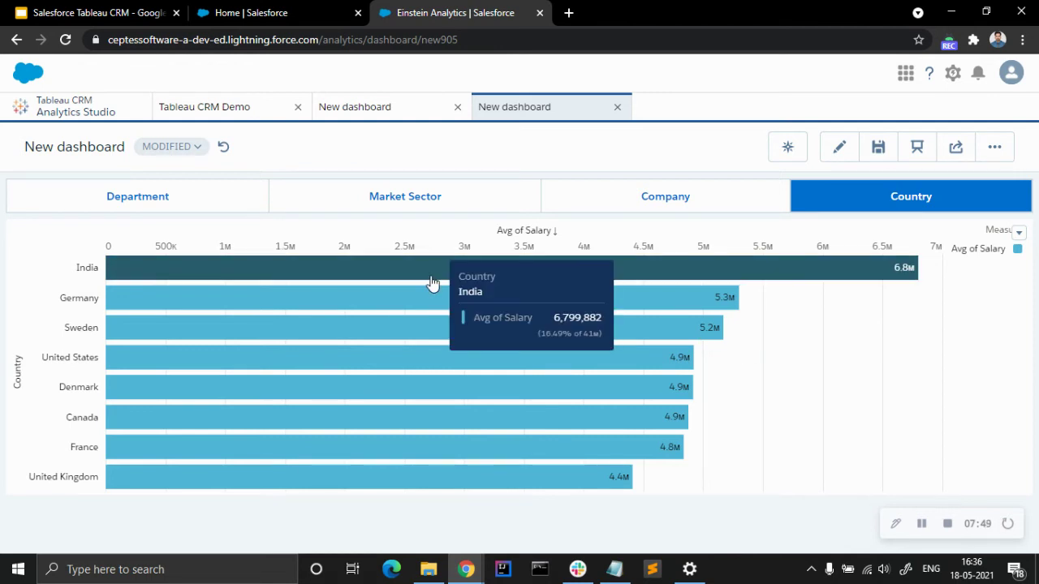
Back in edit mode, place a widened date filter below the chart and bind it to Joining Date
left_click(836, 149)
scroll(194, 313, "down", 3)
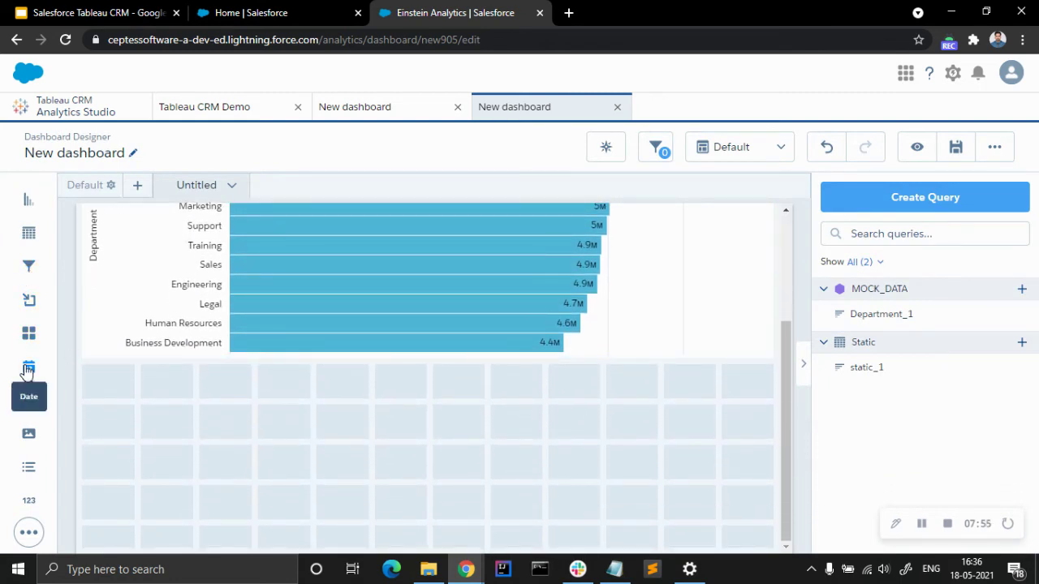
left_click_drag(28, 369, 117, 398)
left_click_drag(250, 383, 362, 387)
left_click(237, 395)
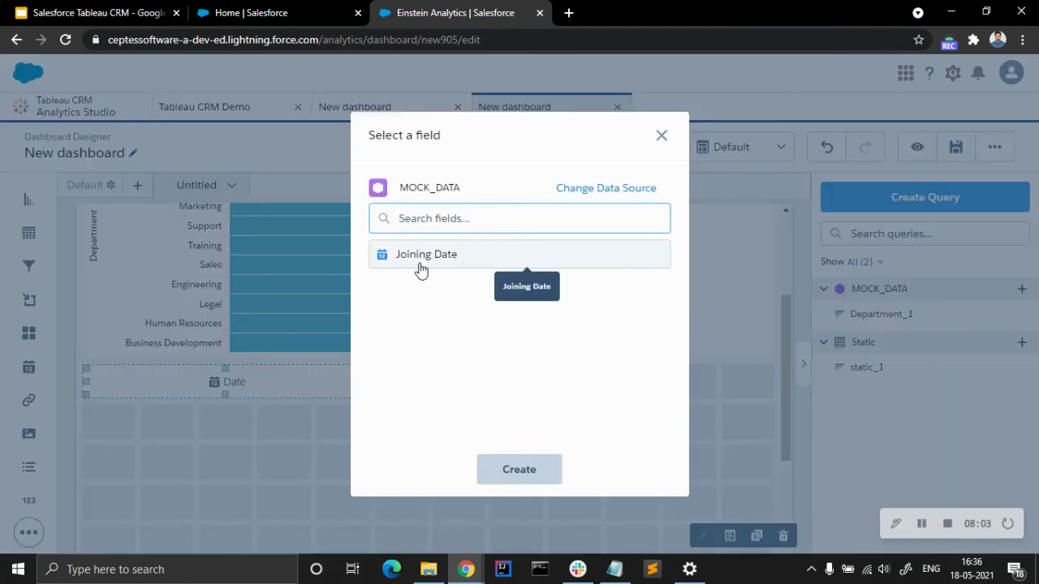
left_click(421, 267)
left_click(526, 482)
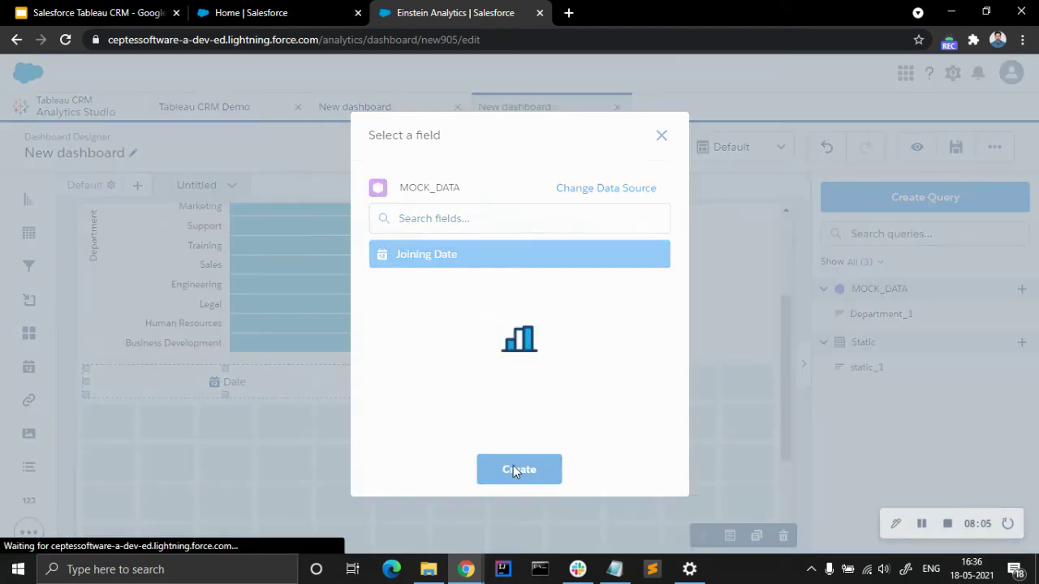
scroll(488, 461, "down", 2)
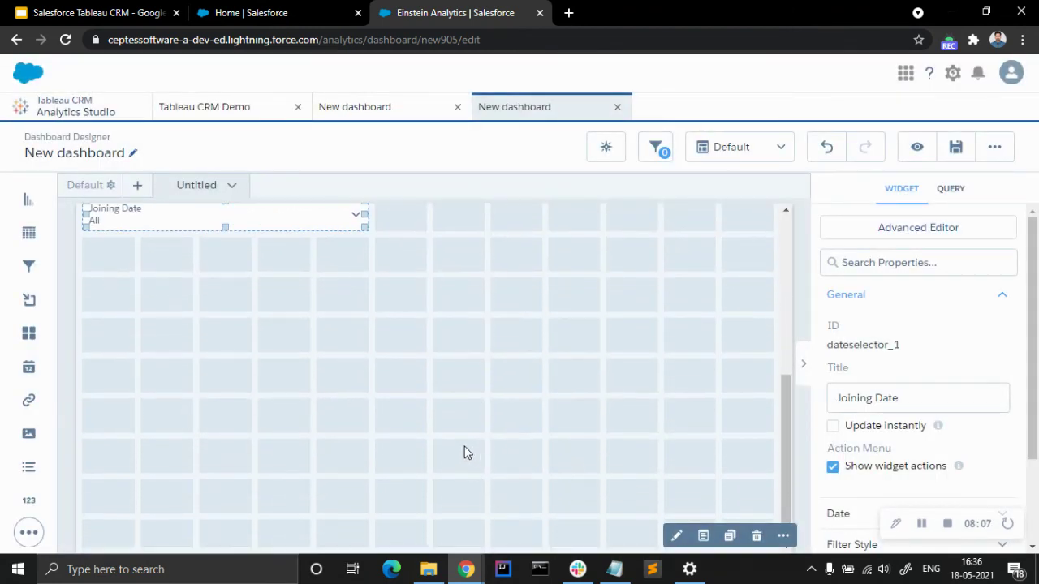
Stretch the Joining Date filter taller to list its options and check it in preview
left_click_drag(223, 227, 222, 553)
scroll(376, 394, "down", 2)
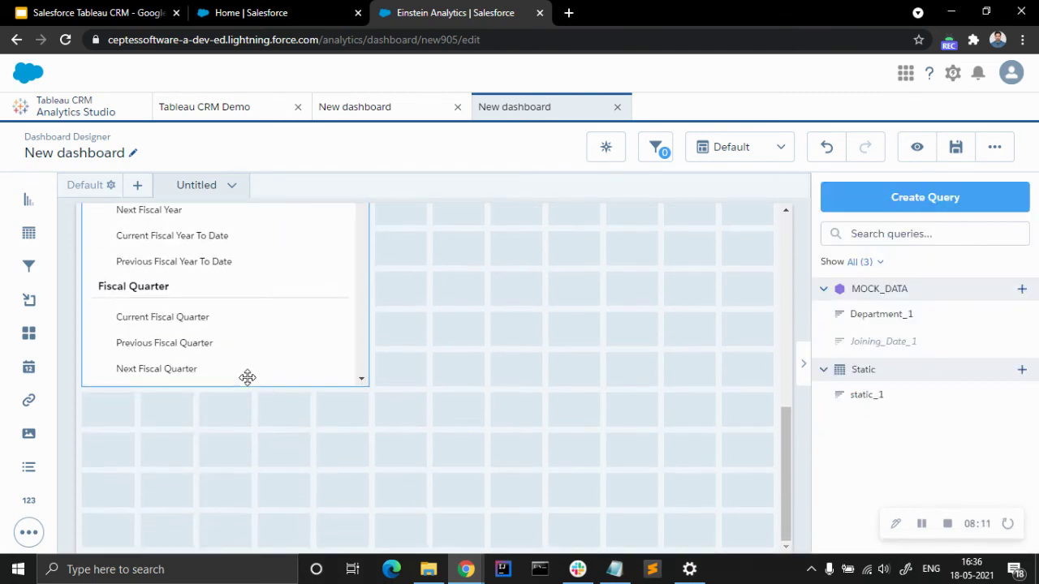
mouse_move(259, 373)
left_mouse_down()
mouse_move(234, 366)
mouse_move(225, 382)
mouse_move(227, 468)
mouse_move(276, 395)
mouse_move(268, 360)
left_mouse_up()
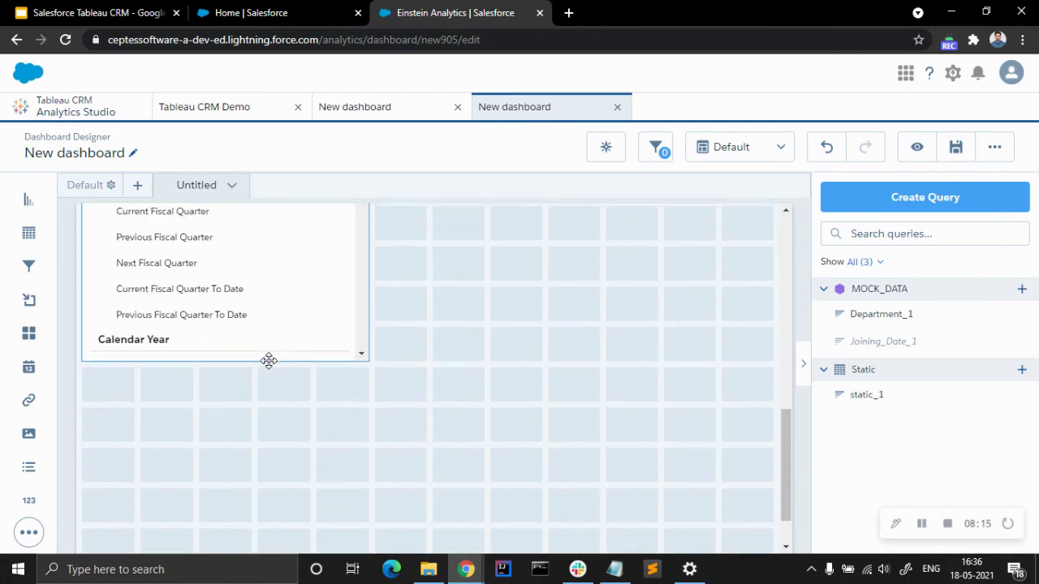
scroll(278, 419, "down", 1)
scroll(301, 405, "up", 5)
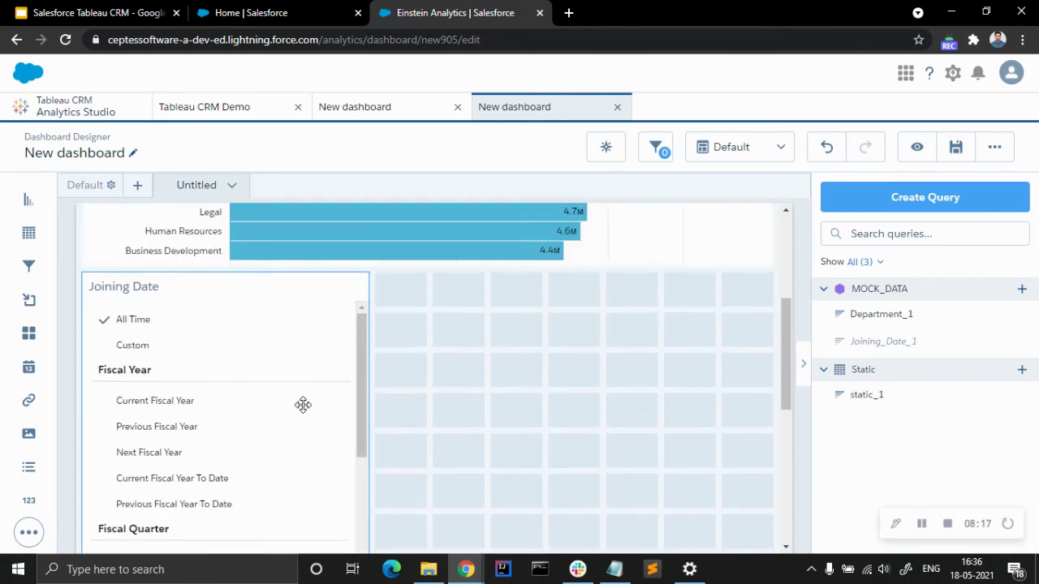
scroll(301, 405, "down", 1)
scroll(301, 406, "down", 1)
scroll(336, 332, "up", 4)
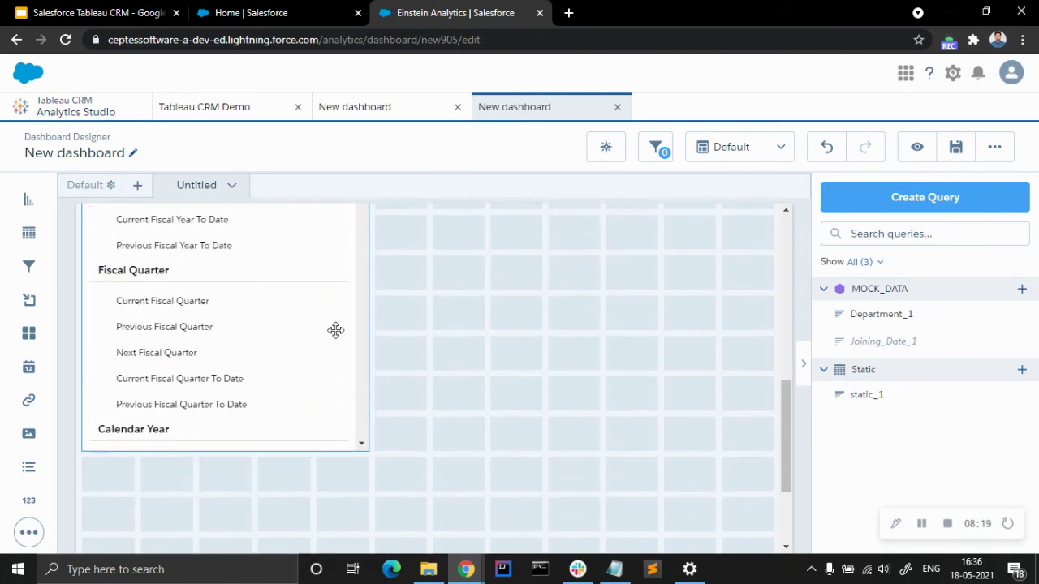
left_click(916, 147)
left_click_drag(414, 324, 390, 281)
Move the Avg of Salary chart beside the Joining Date filter and raise the filter under the tabs
left_click(824, 146)
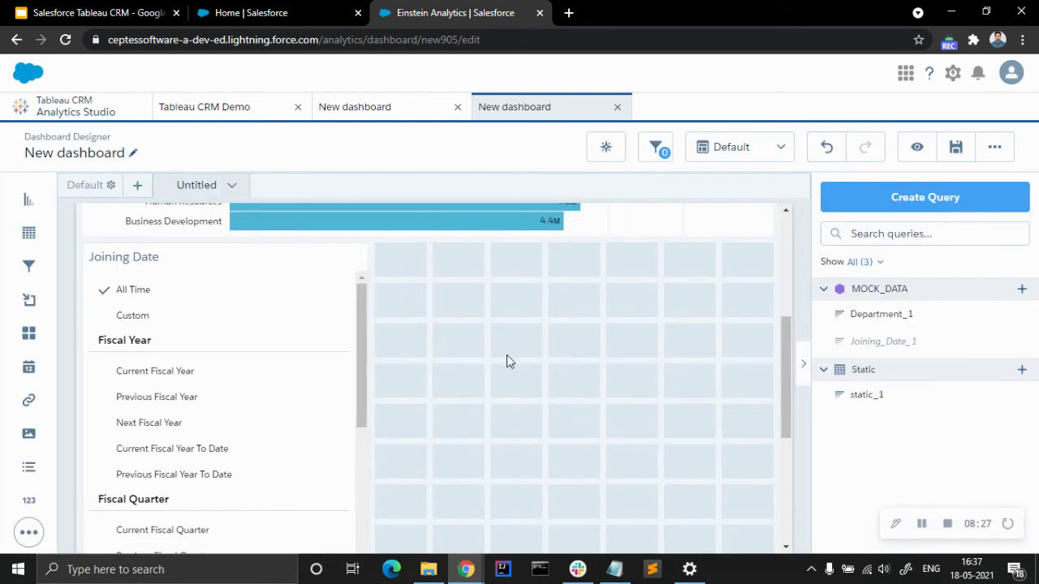
left_click(744, 394)
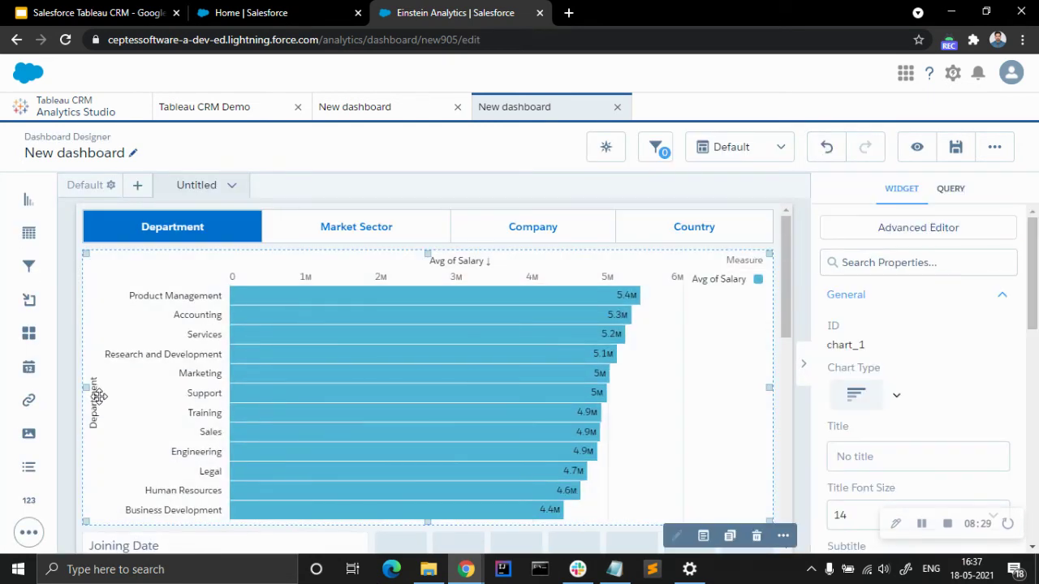
left_click_drag(169, 388, 267, 249)
left_click_drag(242, 519, 260, 251)
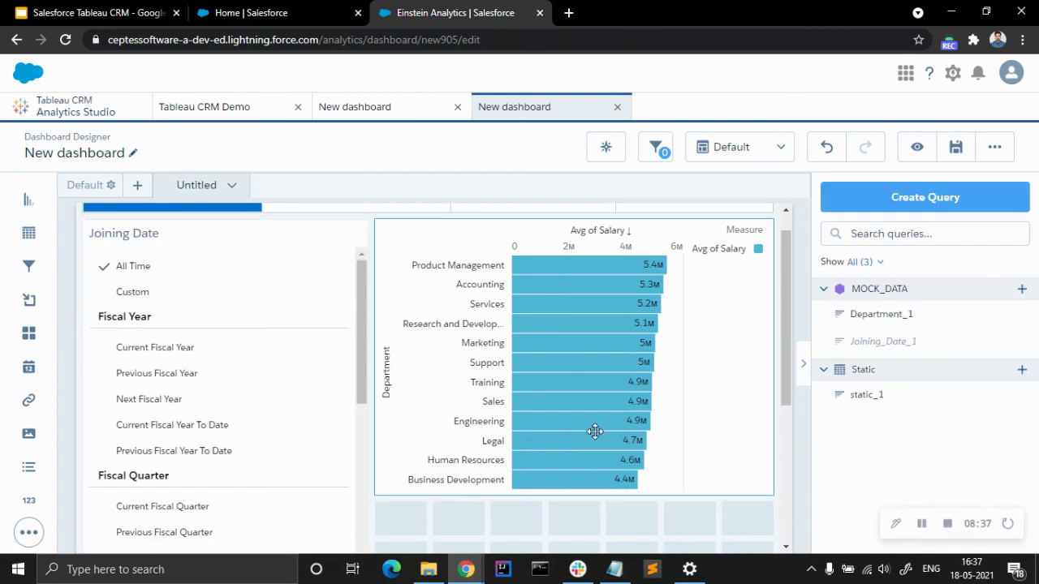
scroll(357, 416, "up", 1)
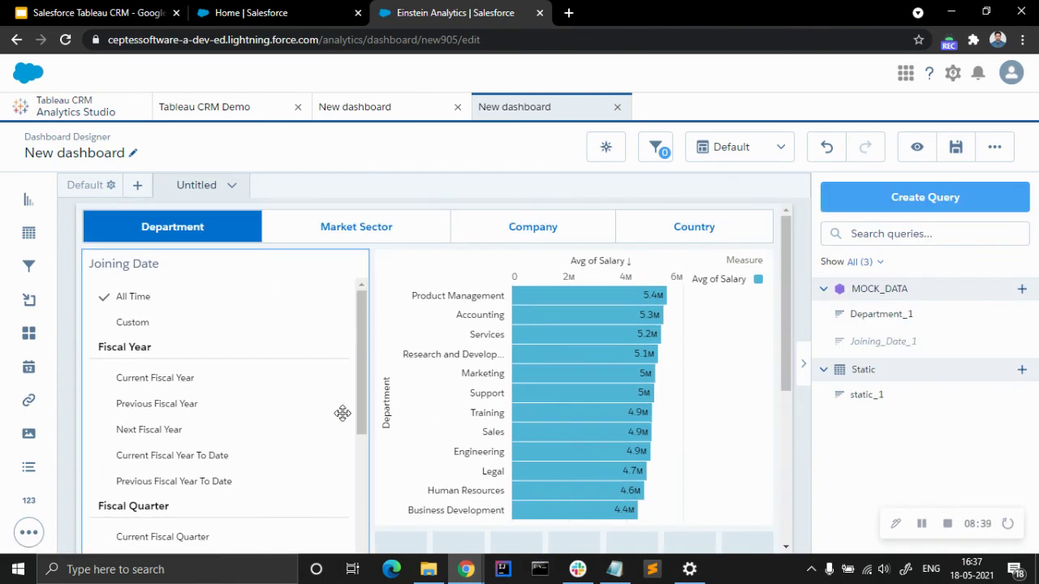
left_click(916, 147)
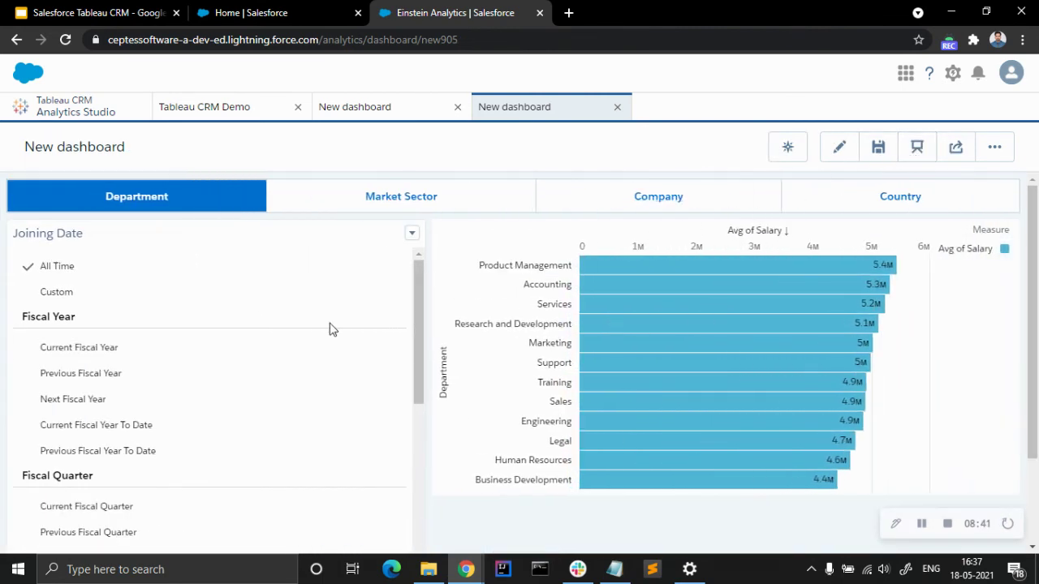
left_click(96, 356)
left_click(102, 379)
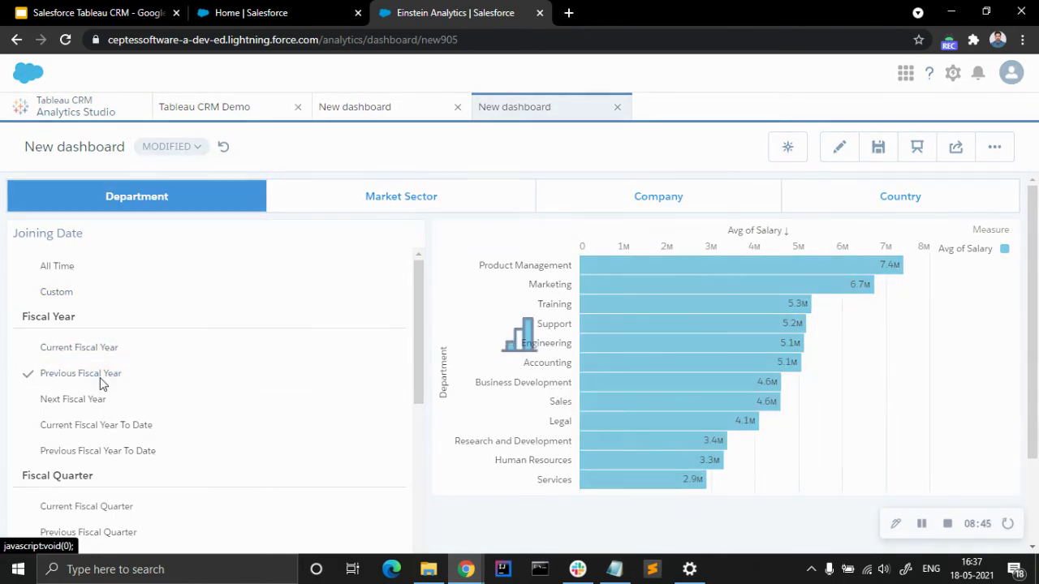
scroll(101, 382, "down", 2)
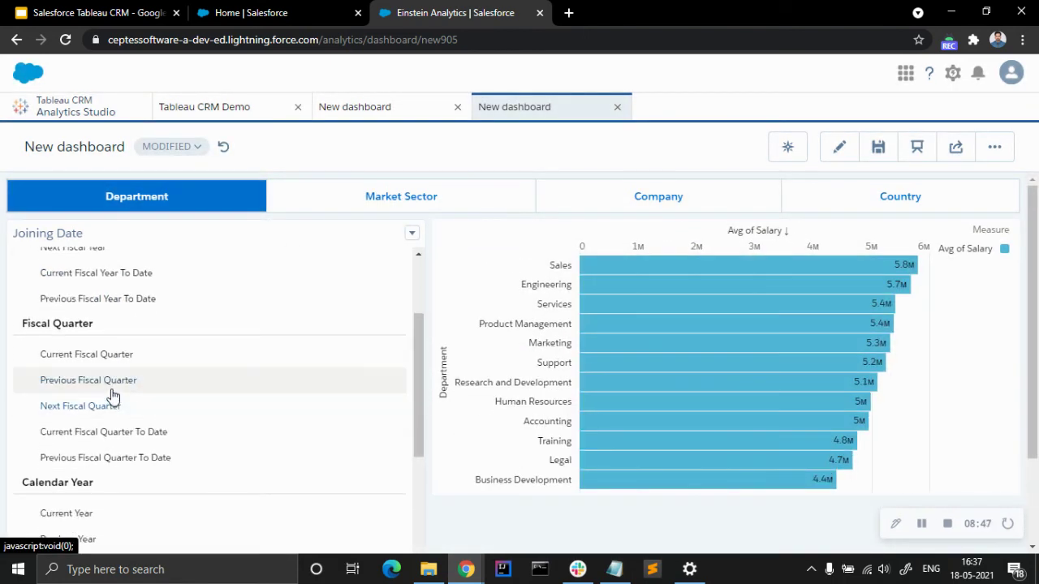
left_click(112, 391)
scroll(114, 405, "down", 3)
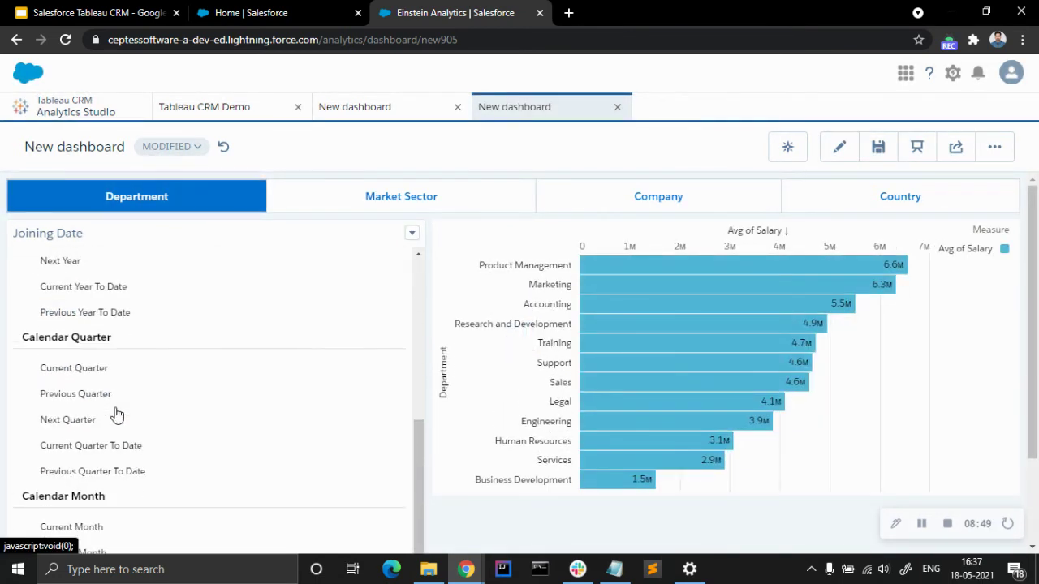
left_click(110, 263)
scroll(134, 341, "up", 3)
left_click(127, 316)
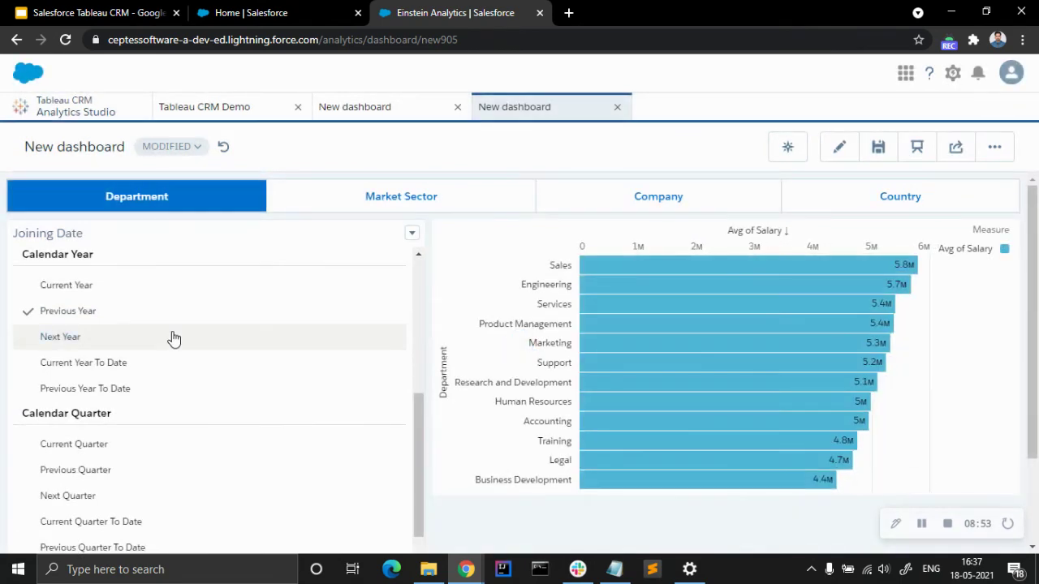
scroll(49, 454, "down", 2)
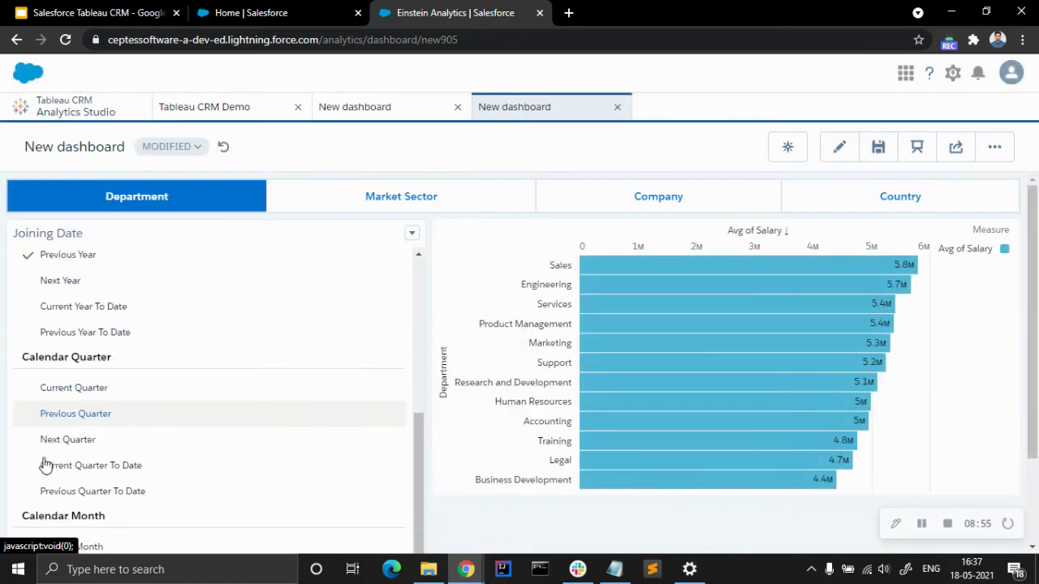
left_click(97, 396)
left_click(95, 442)
left_click(89, 471)
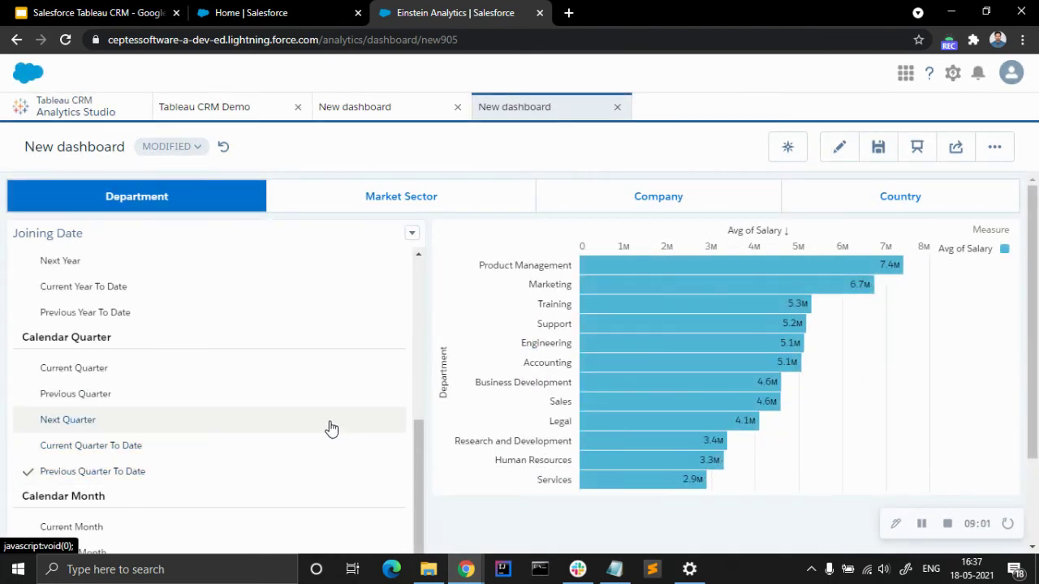
scroll(264, 410, "up", 6)
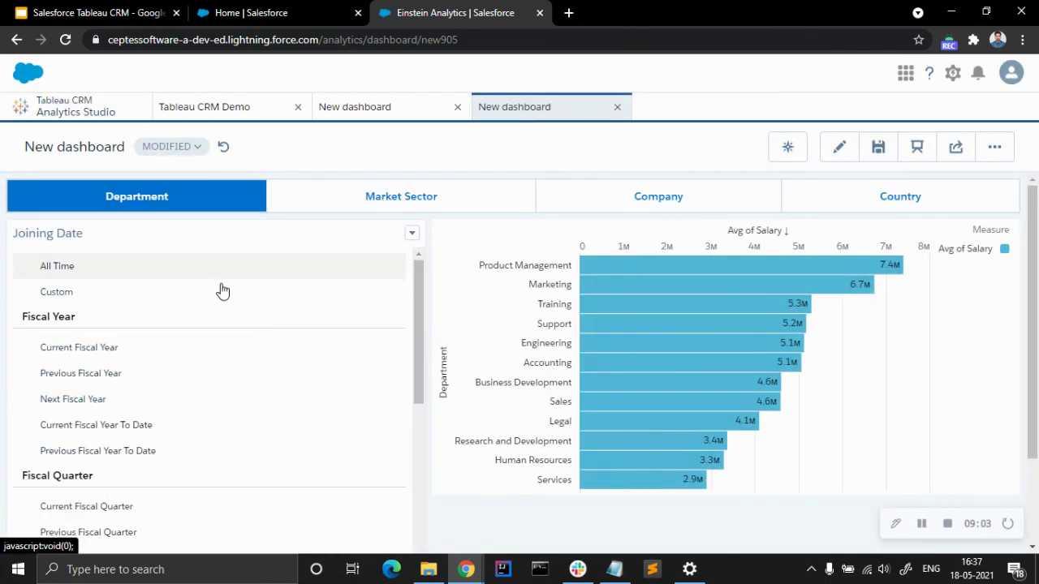
scroll(257, 374, "down", 3)
scroll(291, 454, "down", 5)
scroll(290, 452, "up", 2)
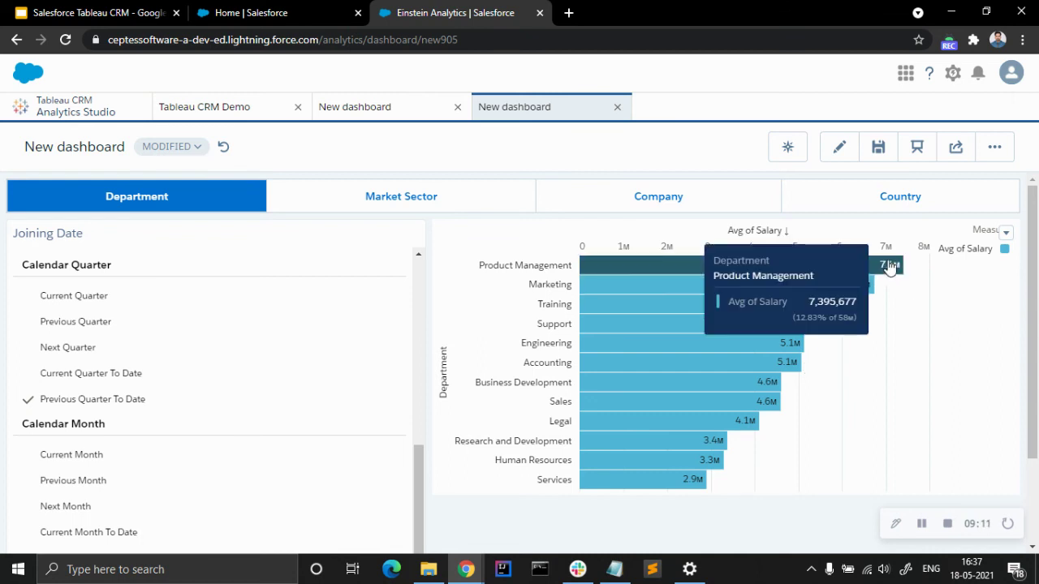
scroll(168, 386, "up", 8)
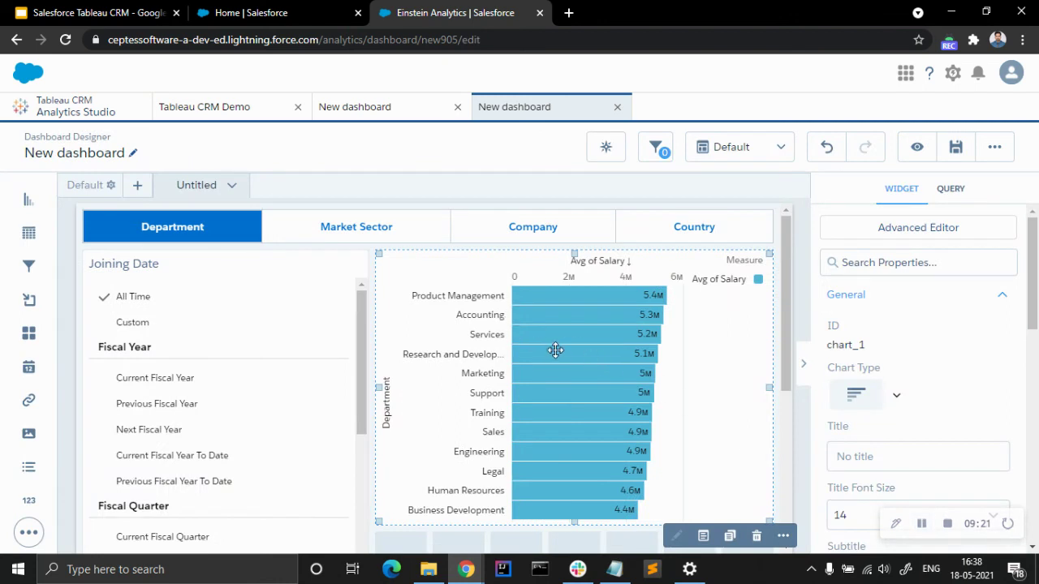
scroll(499, 382, "down", 3)
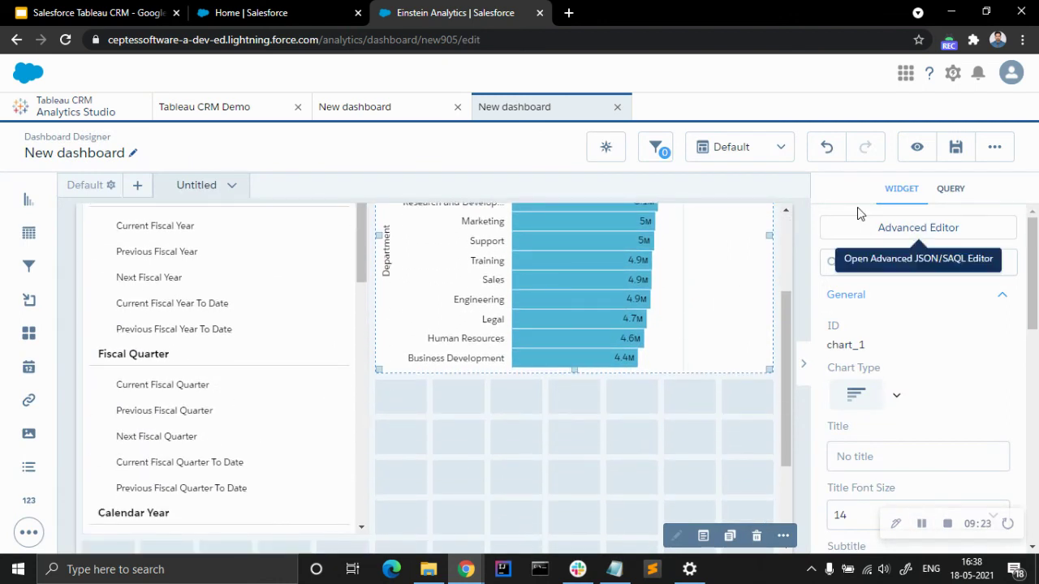
left_click(916, 146)
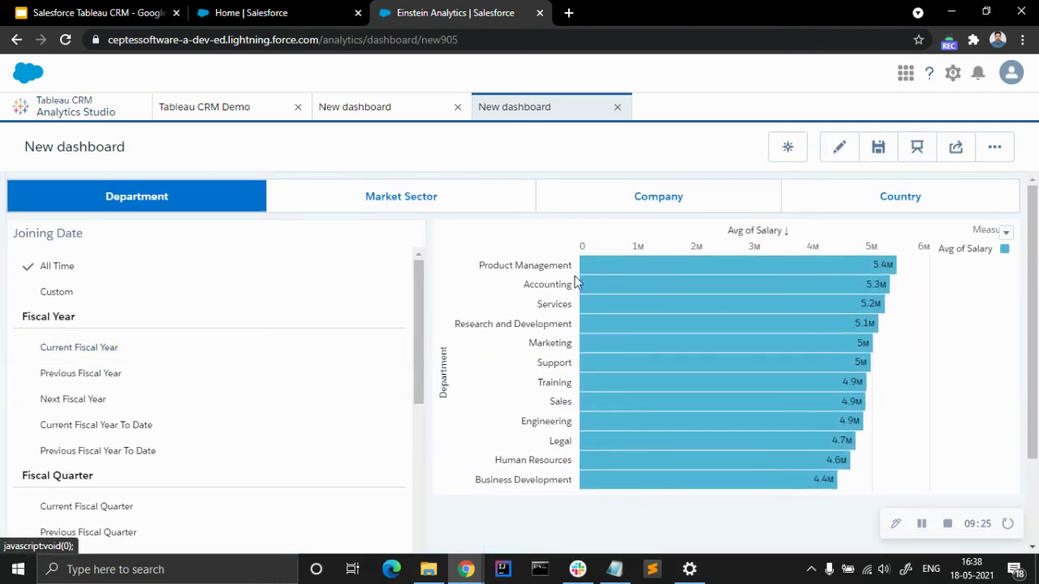
scroll(568, 324, "down", 3)
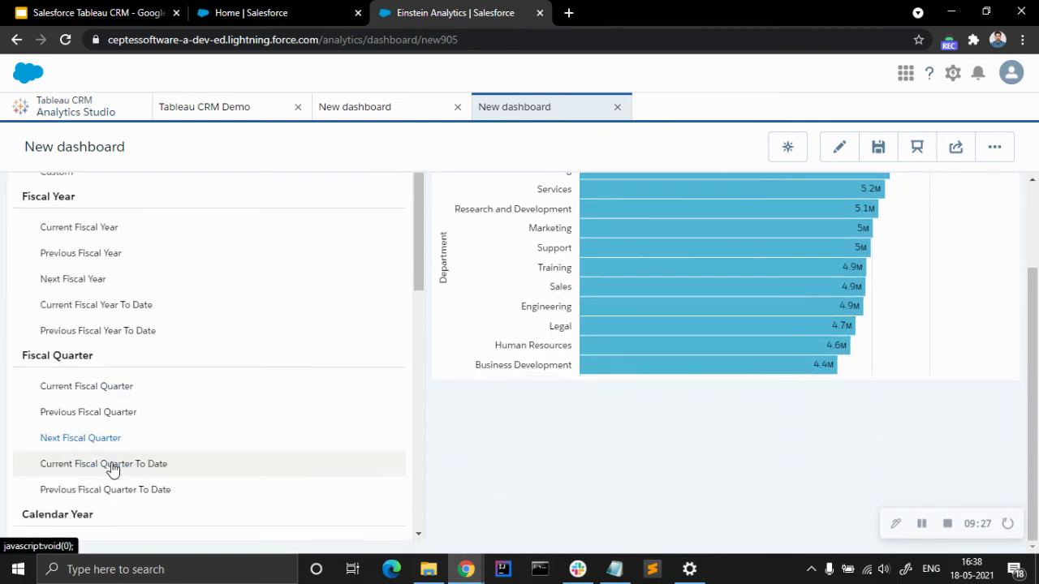
scroll(134, 398, "down", 5)
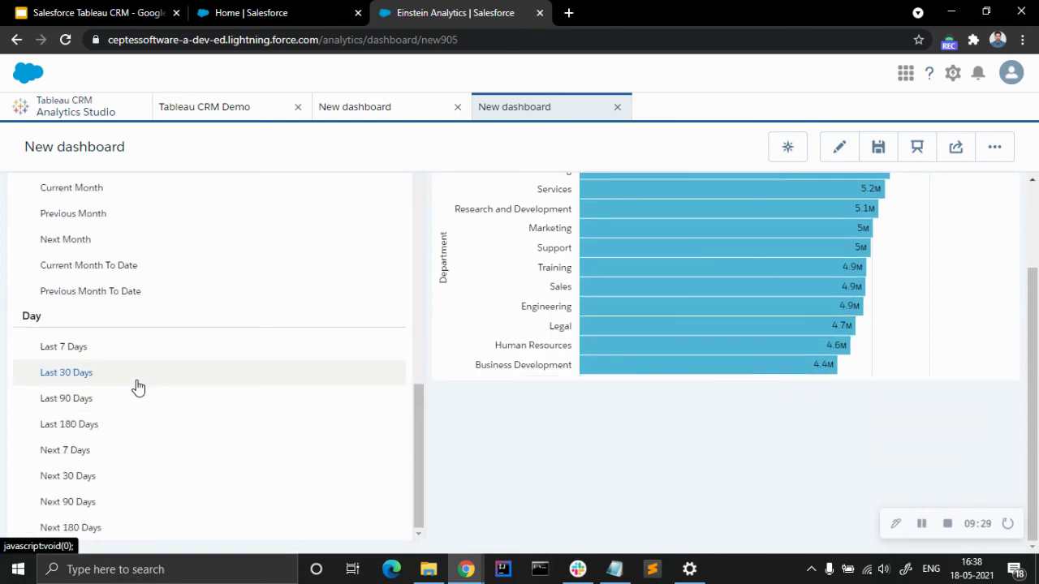
scroll(136, 387, "up", 8)
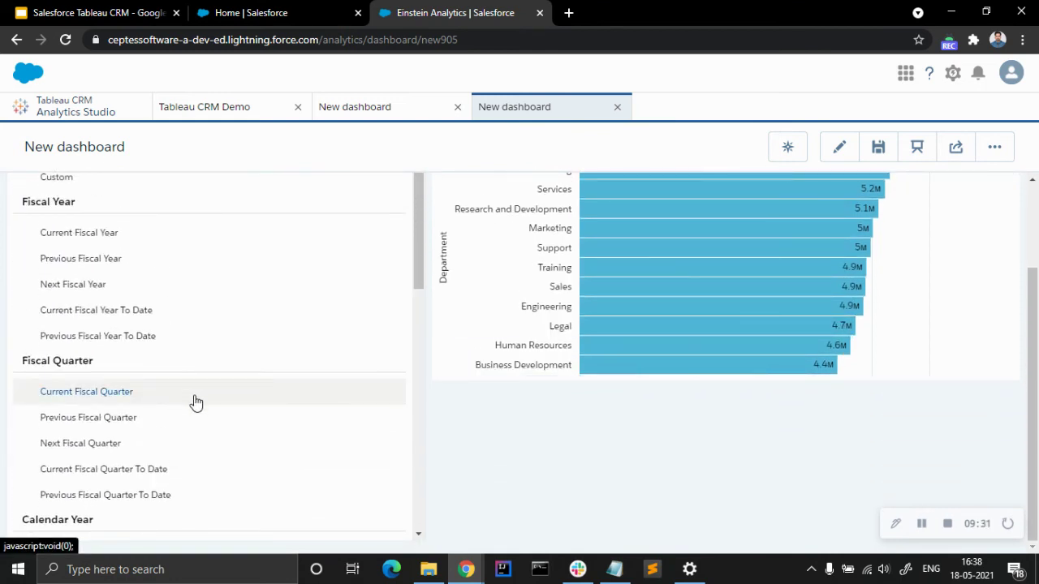
scroll(501, 512, "up", 2)
scroll(549, 519, "up", 1)
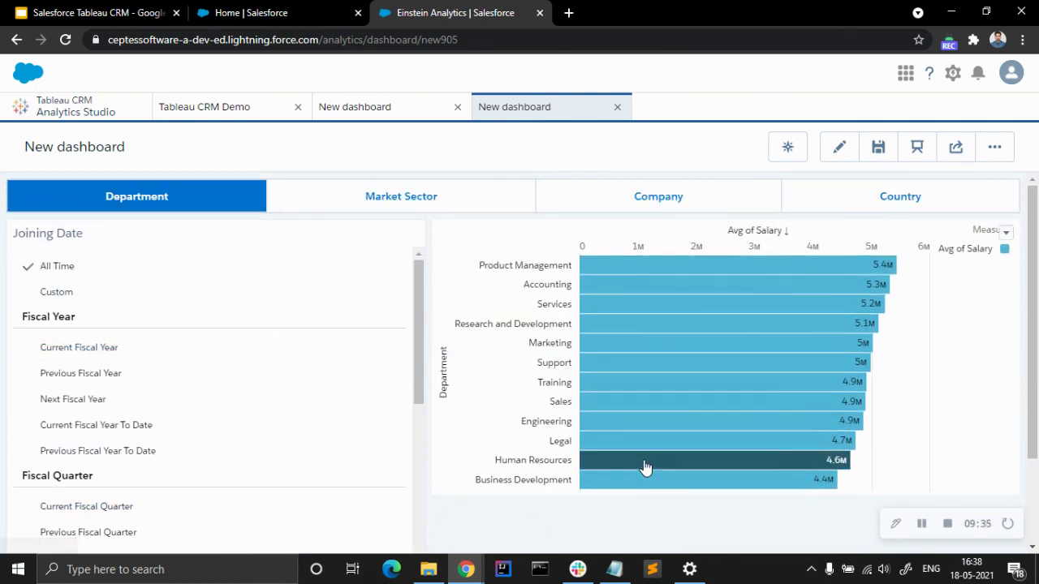
mouse_move(696, 405)
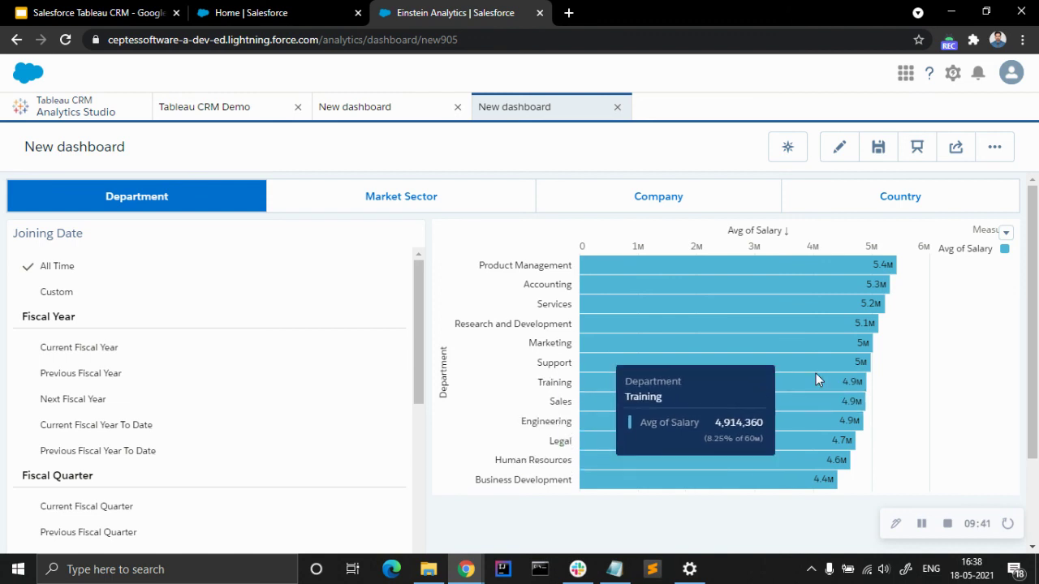
scroll(816, 373, "down", 2)
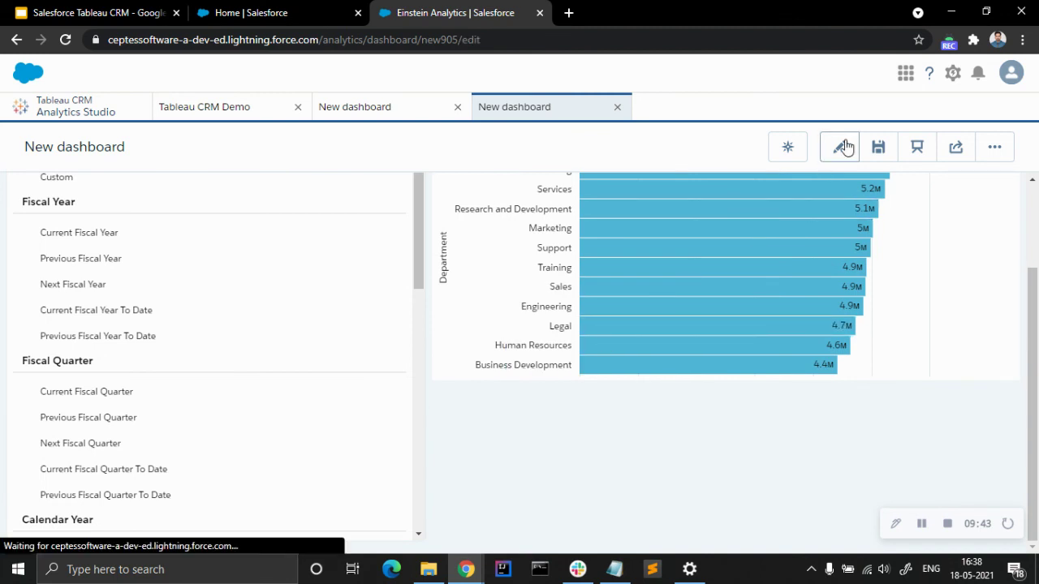
left_click(839, 146)
scroll(571, 345, "up", 2)
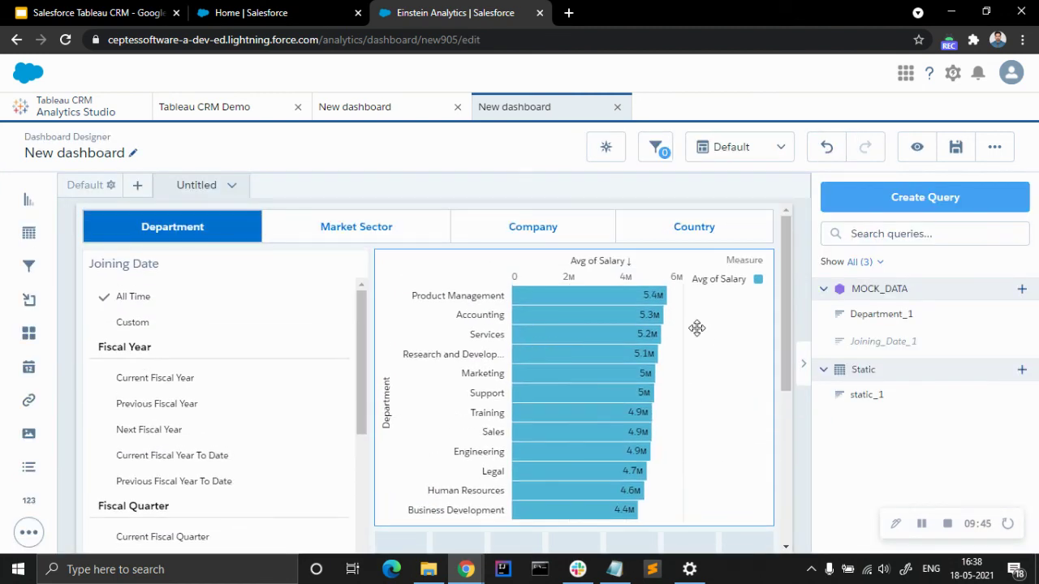